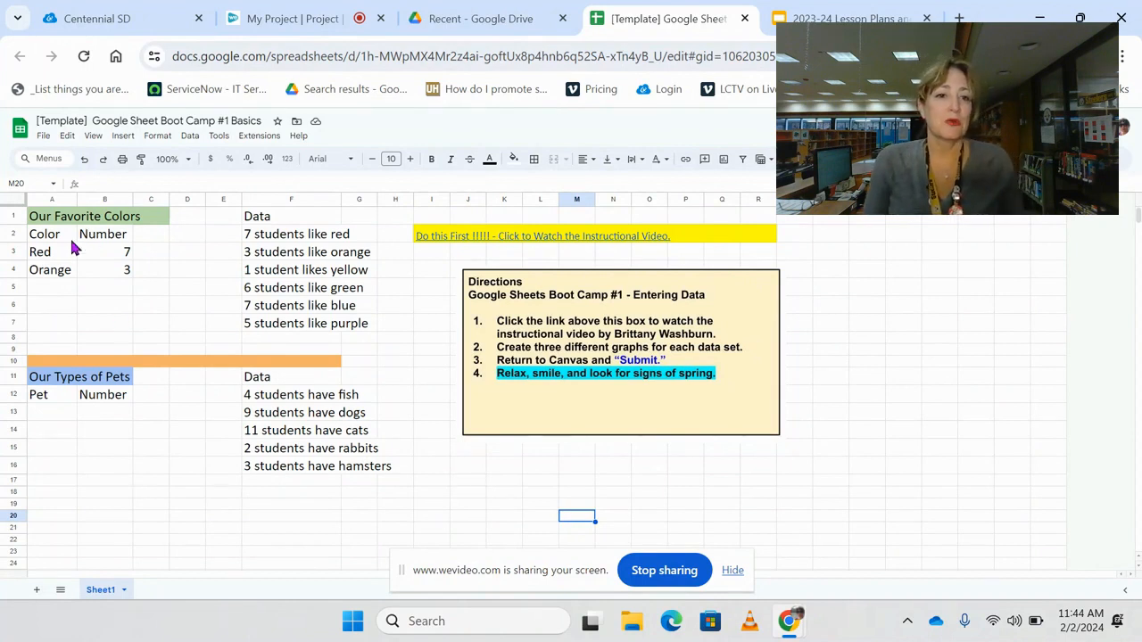
drag(49, 234, 142, 287)
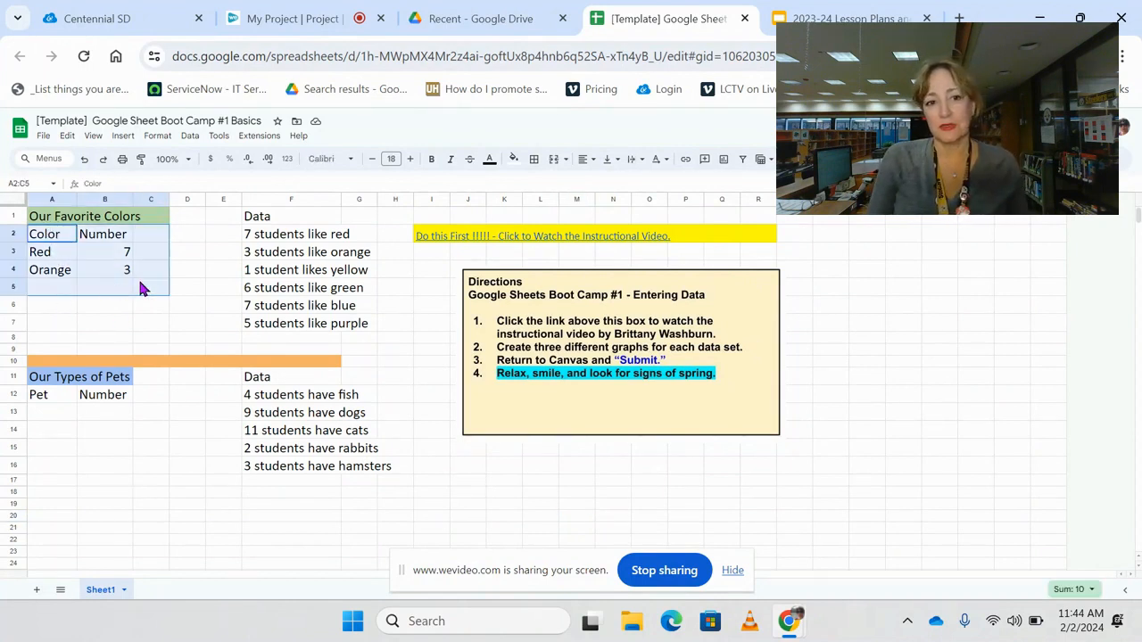
click(125, 430)
drag(272, 235, 273, 333)
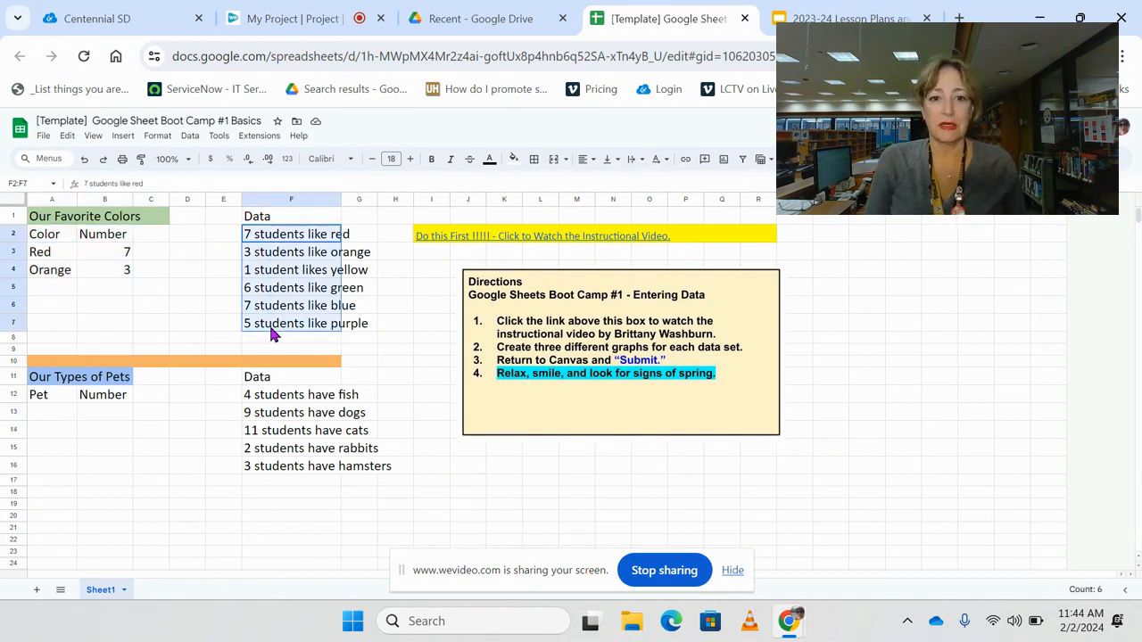
- Add Yellow, Green, Blue and Purple below Orange in the Color column, cells A5 to A8
click(47, 294)
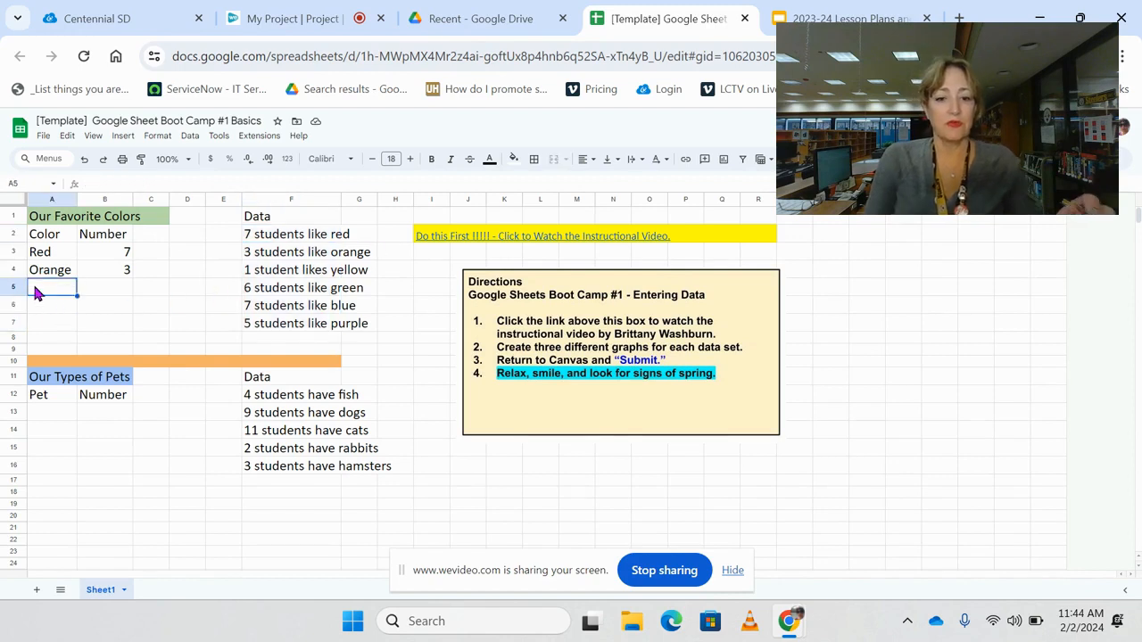
text(Yellow)
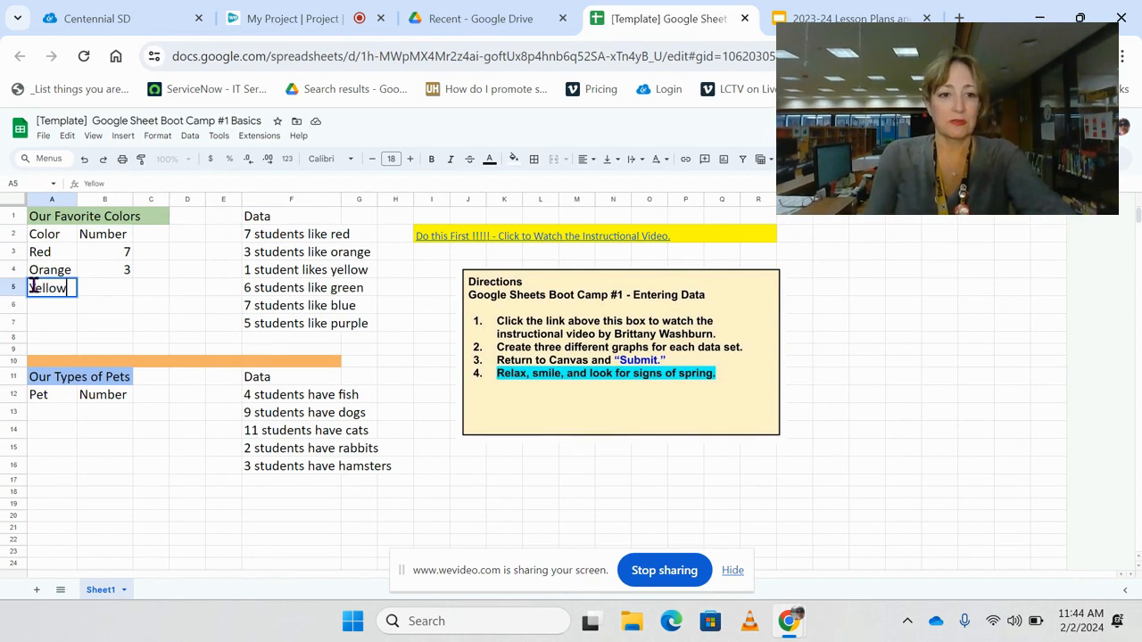
click(58, 308)
text(Green)
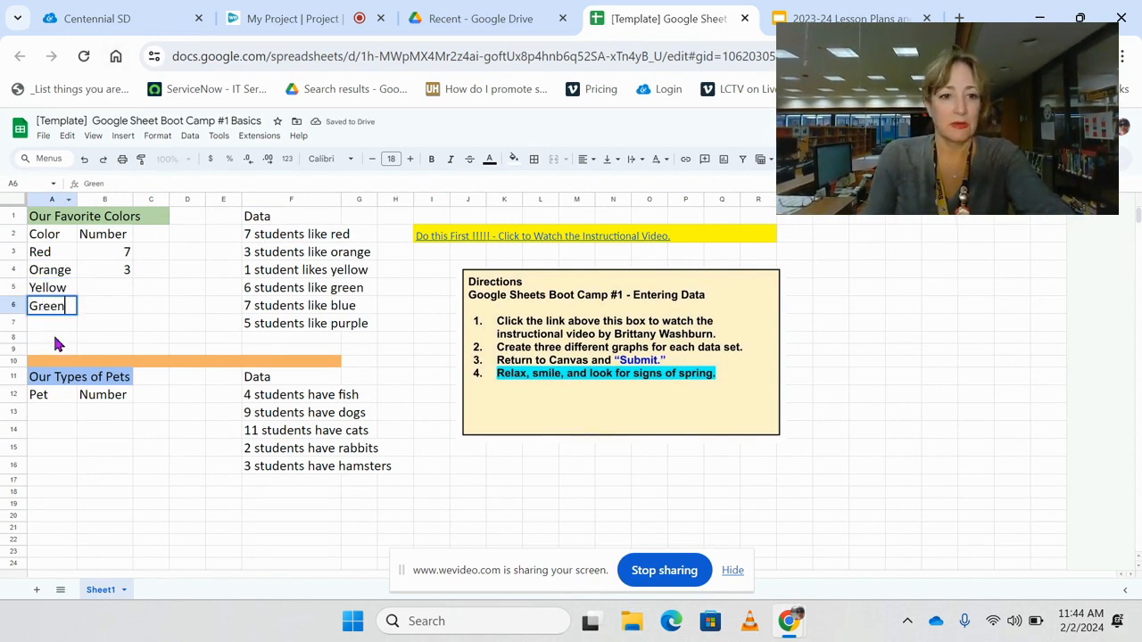
click(63, 328)
text(Blue)
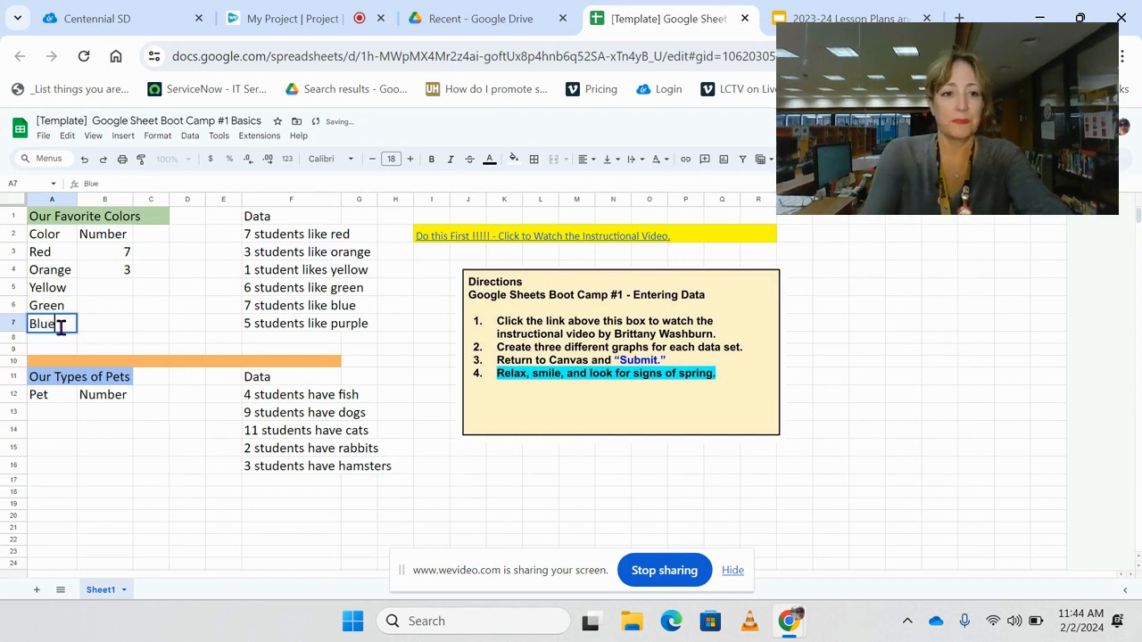
click(49, 341)
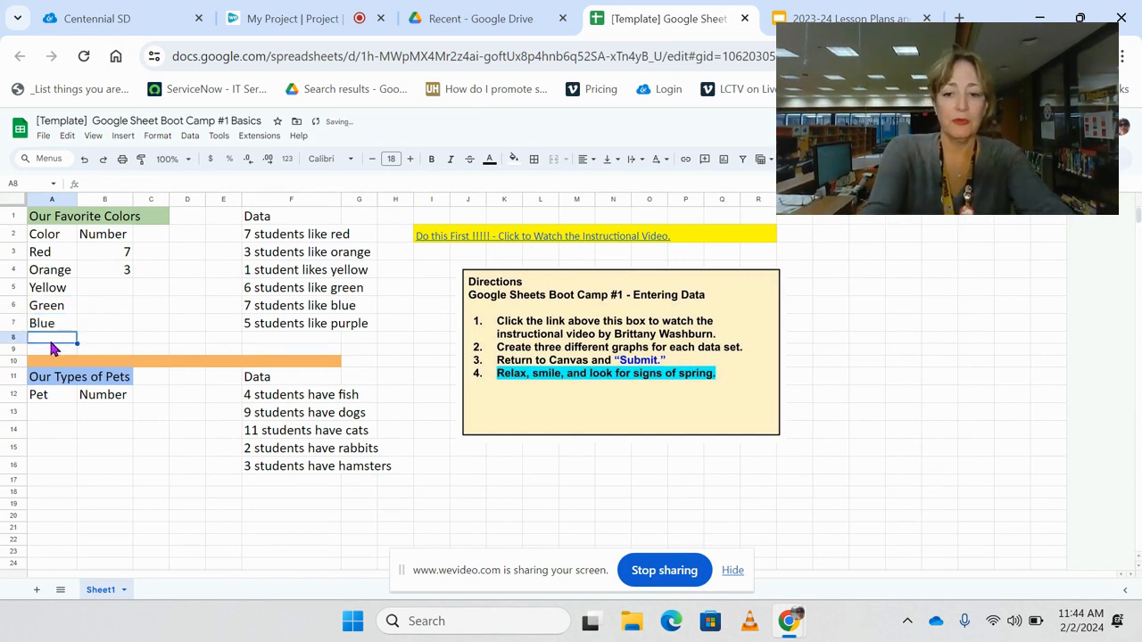
text(Purple)
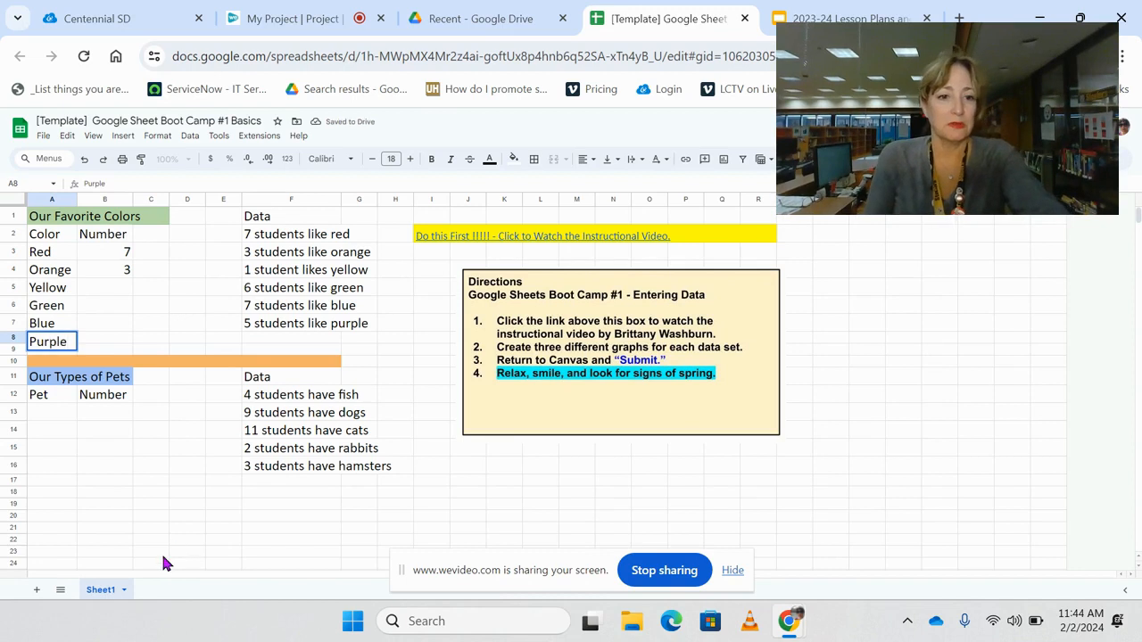
click(154, 496)
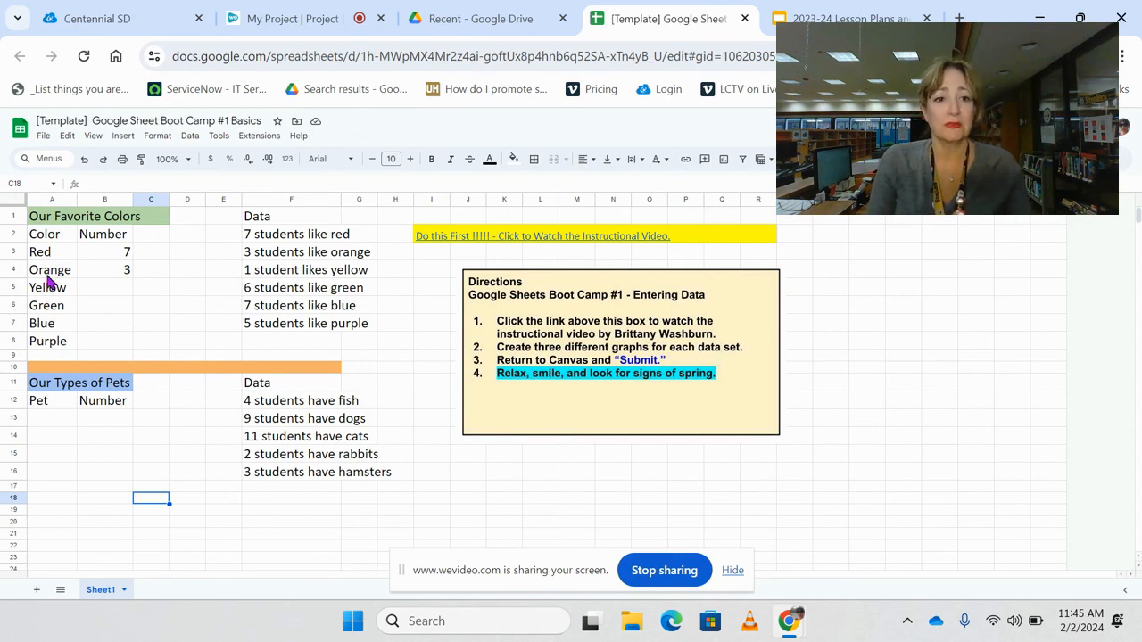
- Fill in the Number column for the added colors: Yellow 1, Green 6, Blue 7 and Purple 5
click(125, 294)
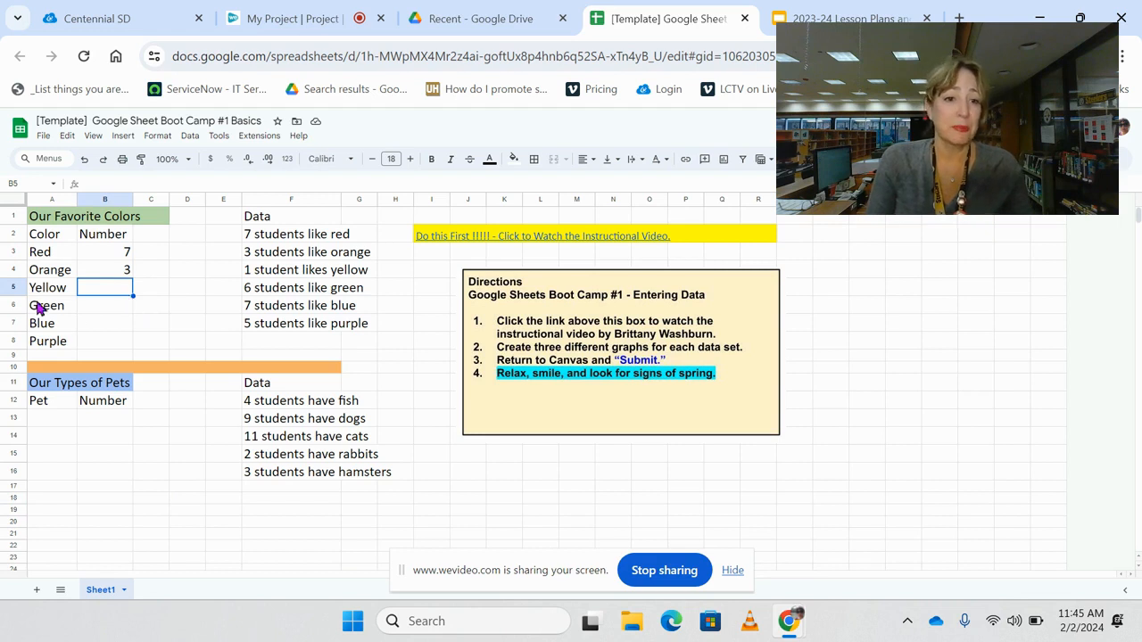
text(1)
click(111, 304)
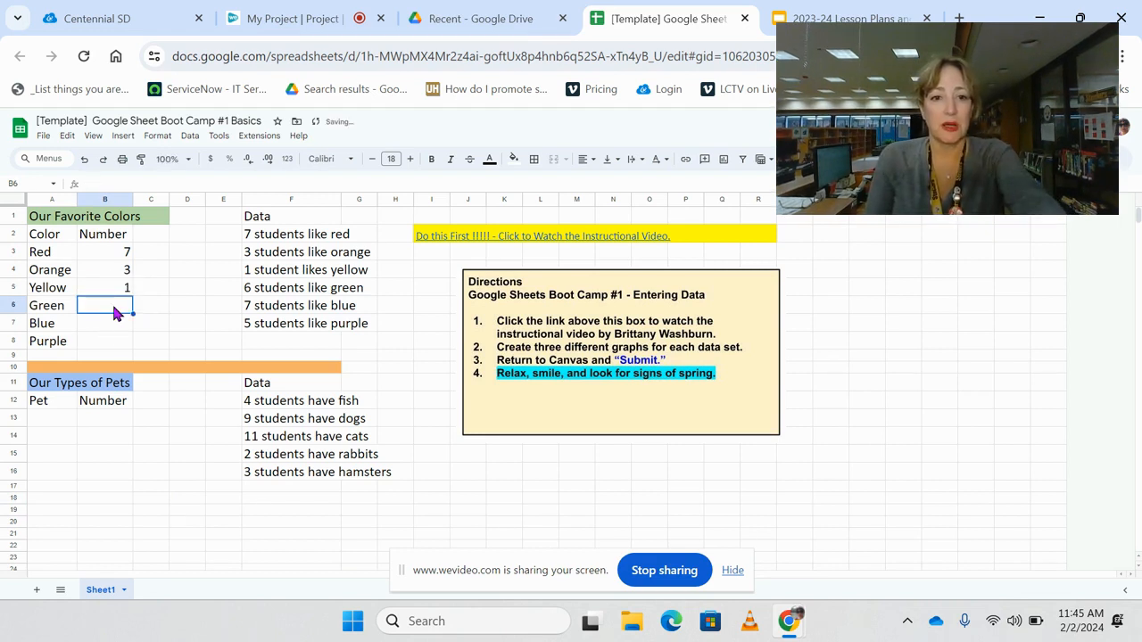
text(6)
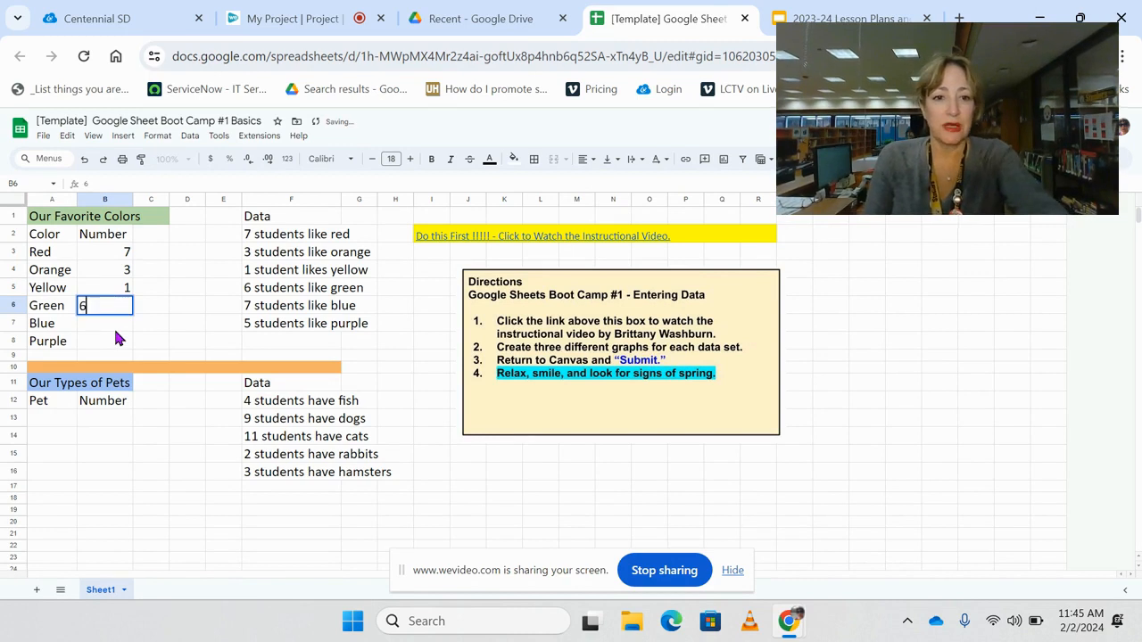
click(113, 325)
text(7)
click(113, 344)
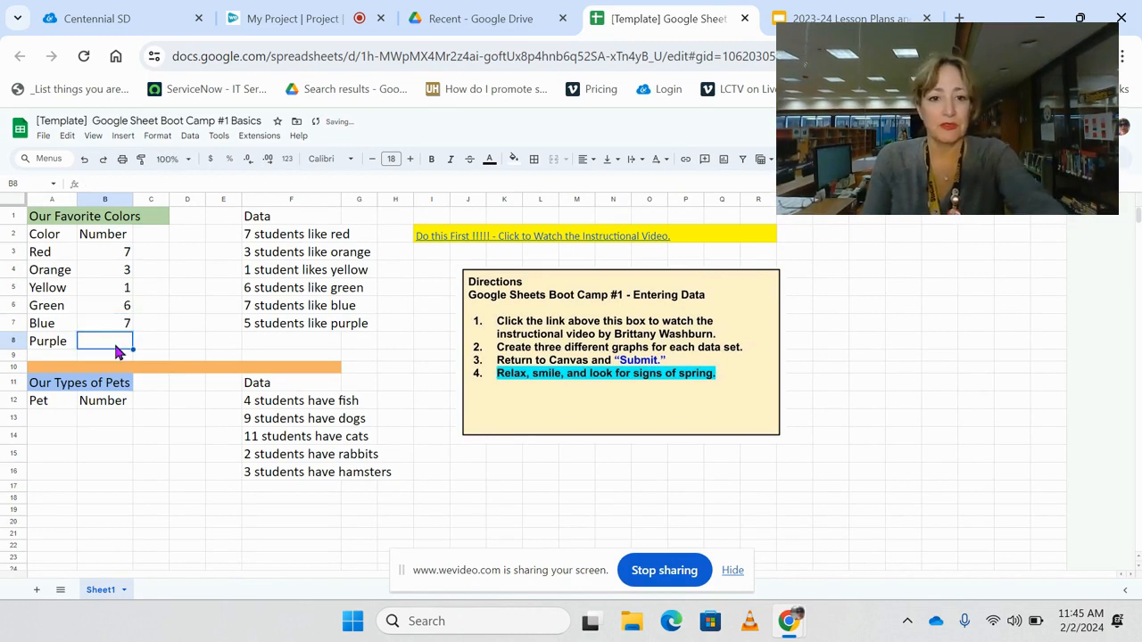
text(5)
click(151, 454)
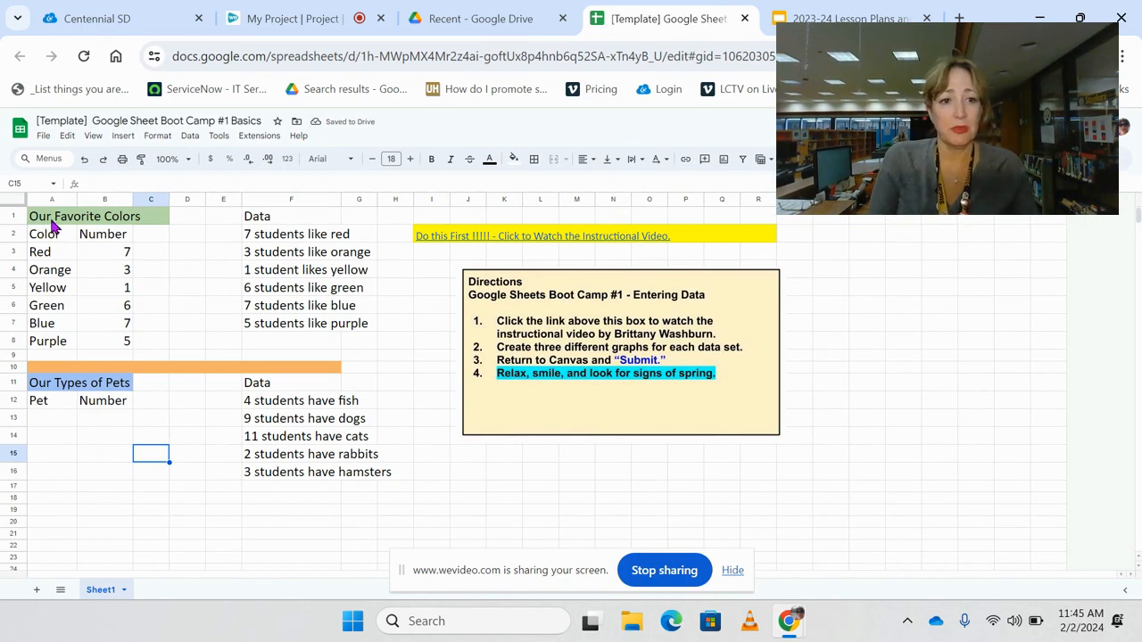
- Try a yellow cell fill on the favorite colors table A1:B8 and undo it
drag(52, 222, 121, 346)
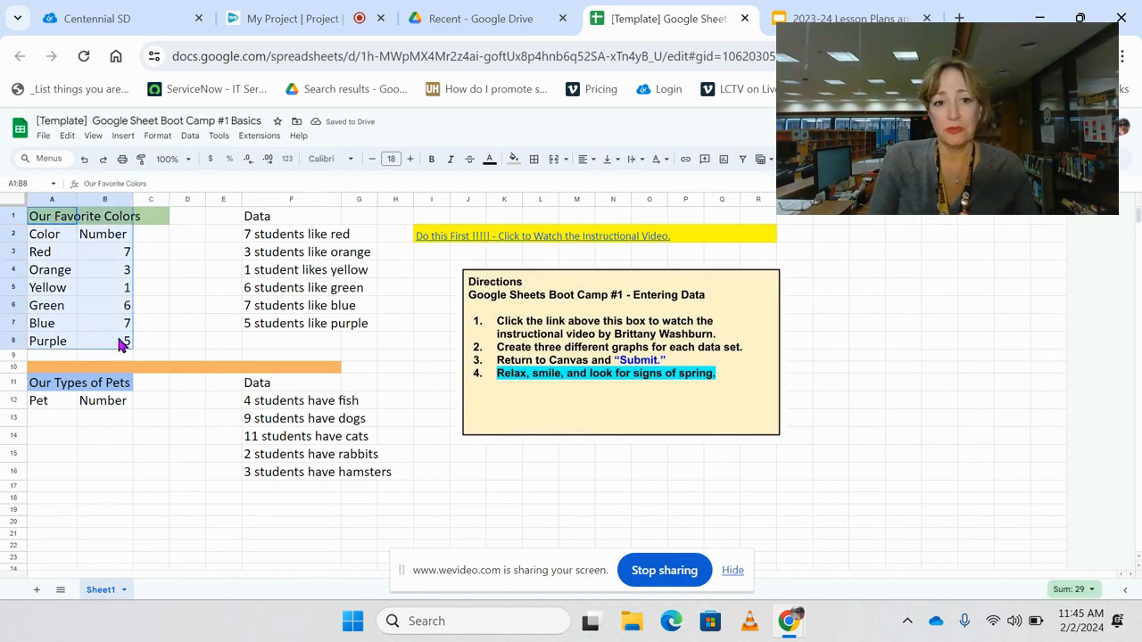
click(514, 159)
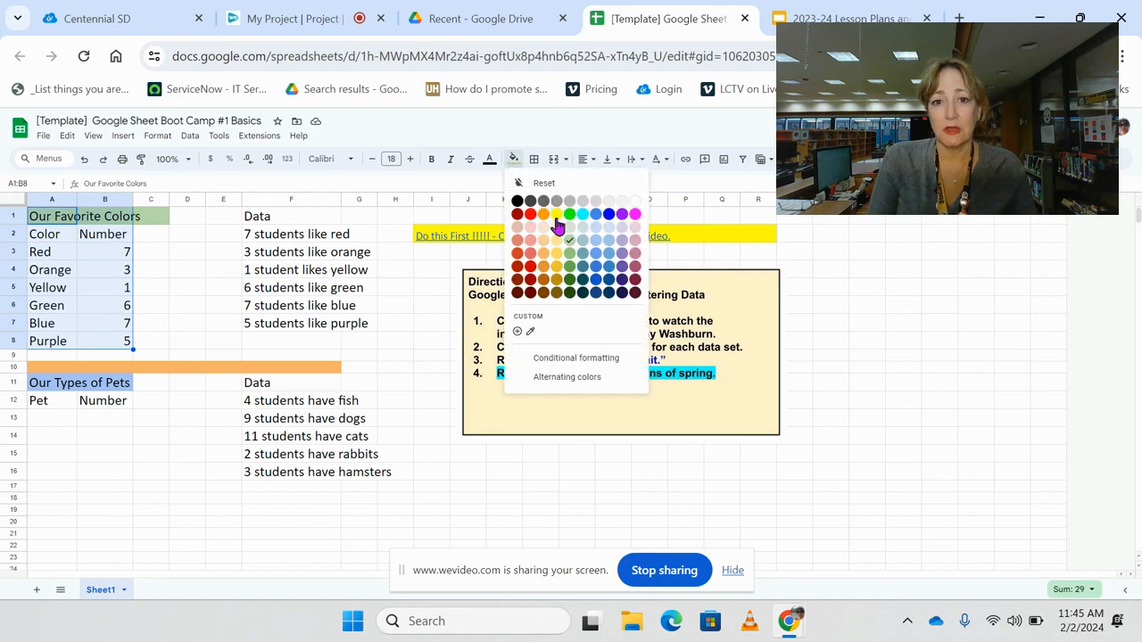
click(557, 215)
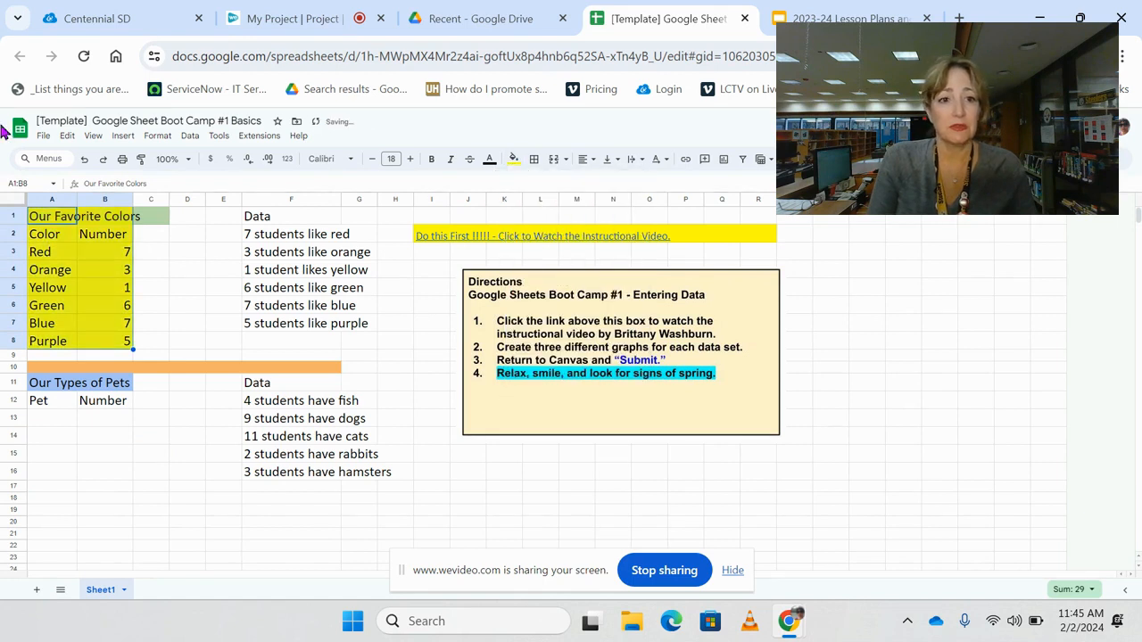
click(84, 160)
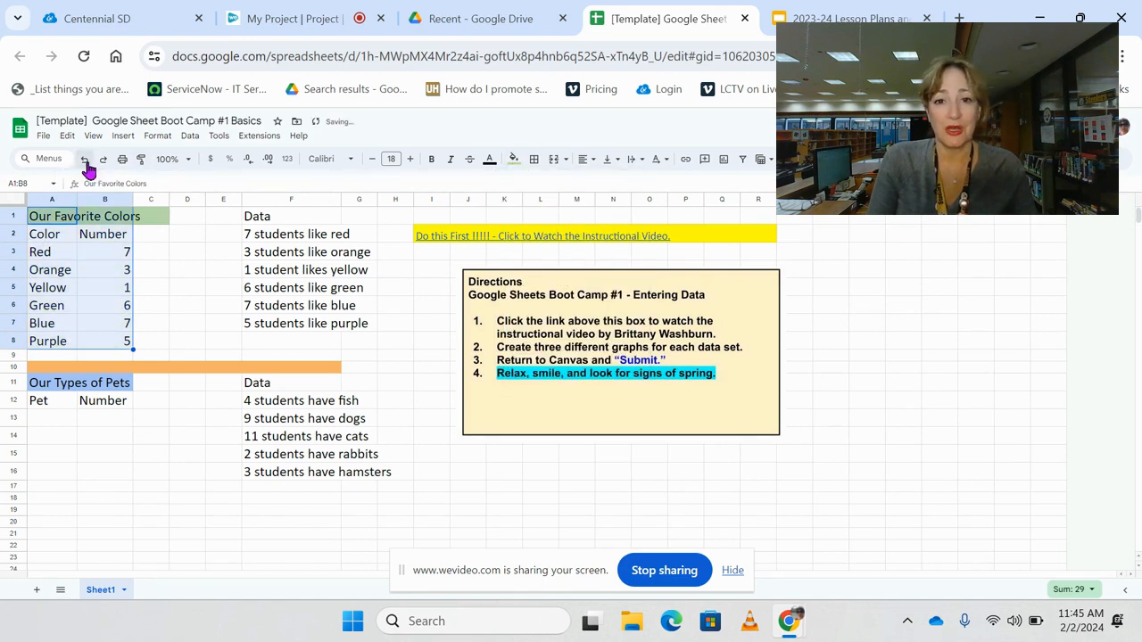
click(166, 454)
- Set the text color of the favorite colors data, headers included, in A2:B8 to red
drag(59, 239, 114, 344)
click(489, 159)
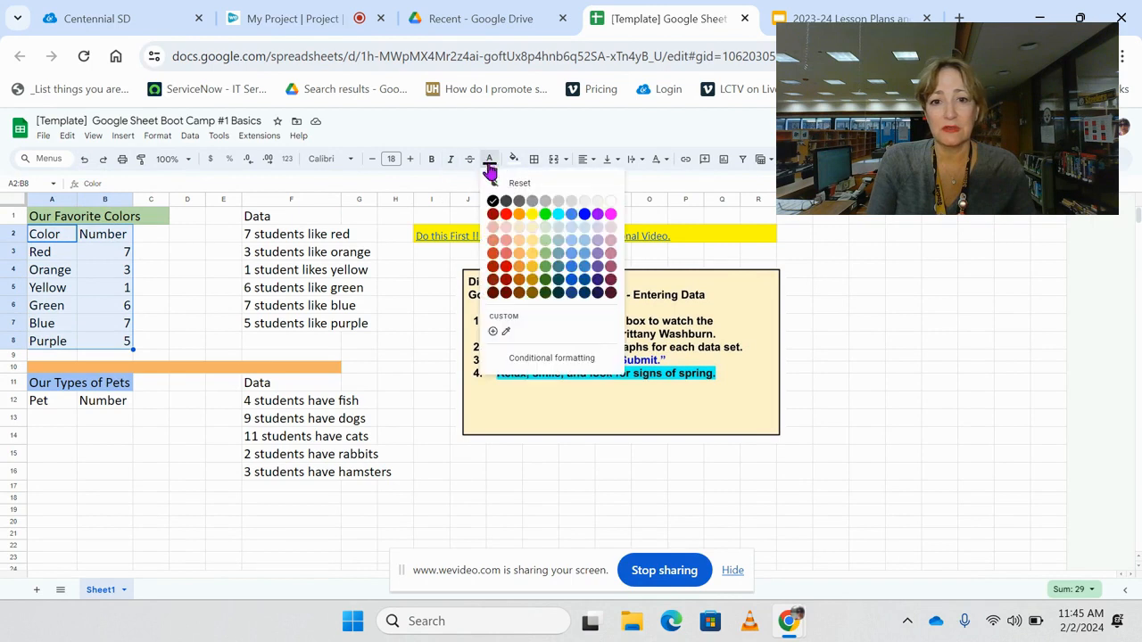
click(507, 216)
click(154, 467)
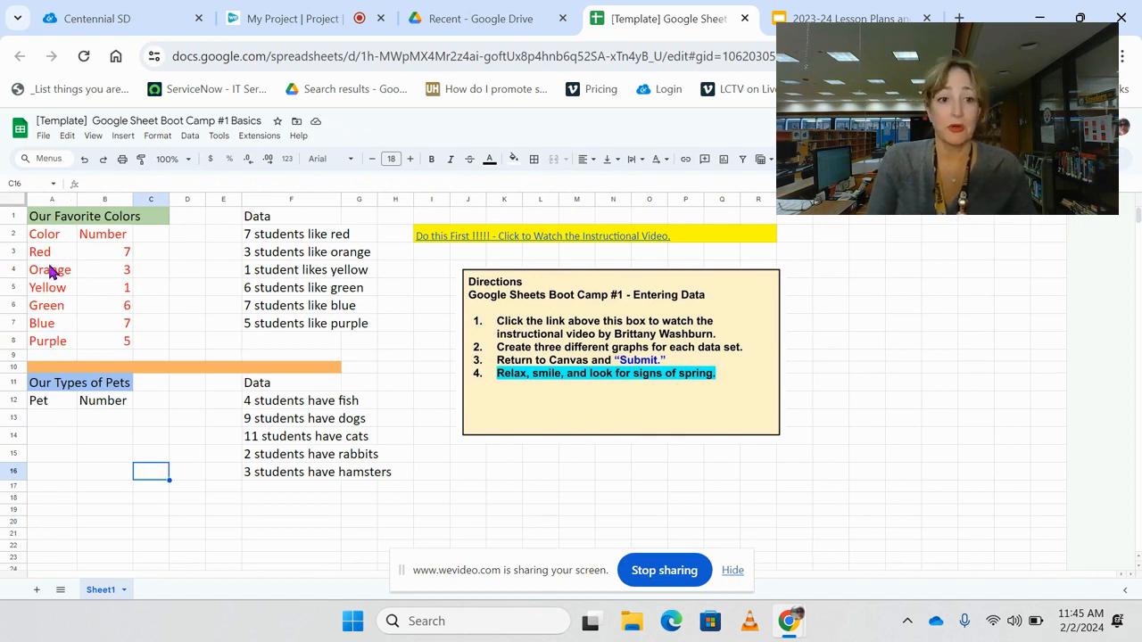
- Color the text of the Orange row A4:B4 orange and the Yellow row A5:B5 yellow
drag(48, 275, 120, 343)
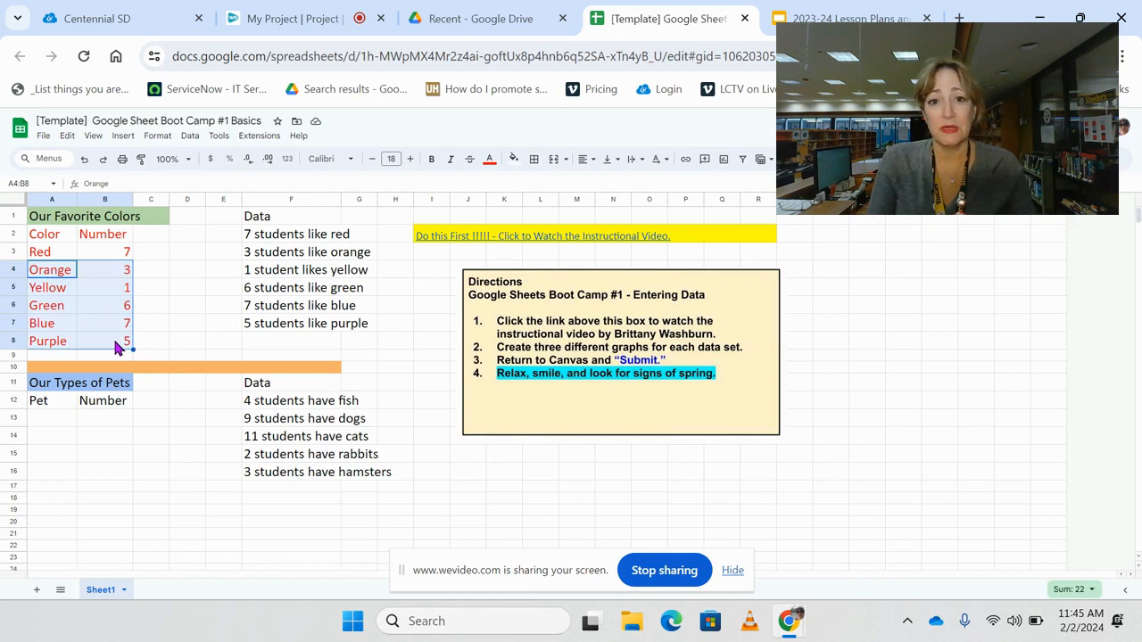
click(183, 504)
drag(52, 270, 121, 277)
click(489, 159)
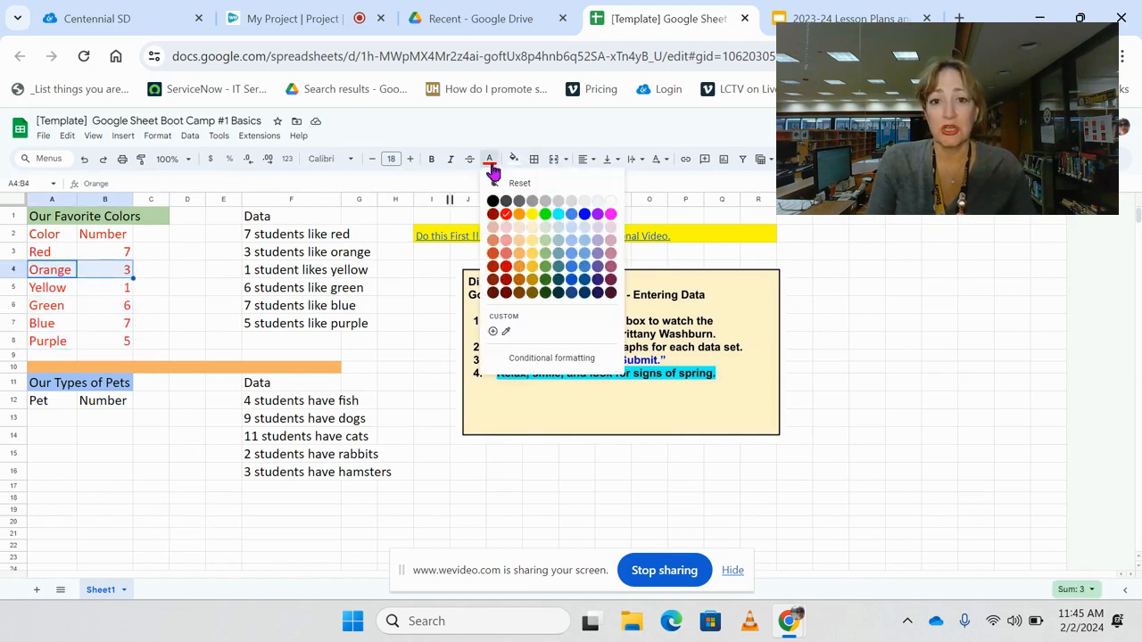
click(519, 215)
drag(54, 290, 105, 295)
click(490, 160)
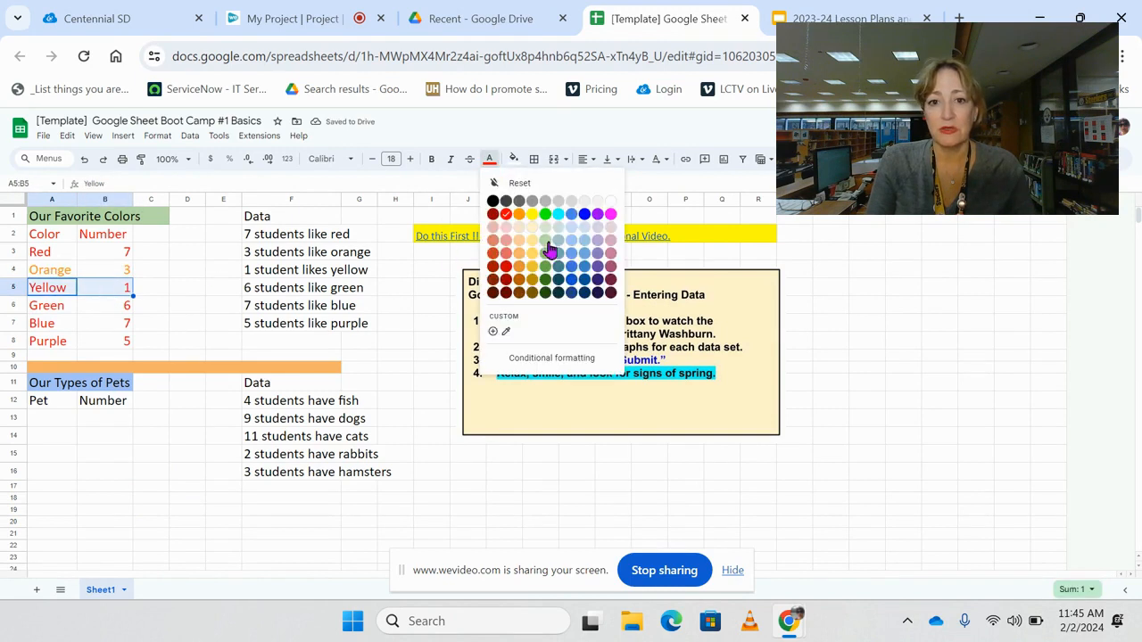
click(532, 215)
- Color the text of the Green row A6:B6 green and the Blue row A7:B7 a medium blue
drag(72, 314, 111, 317)
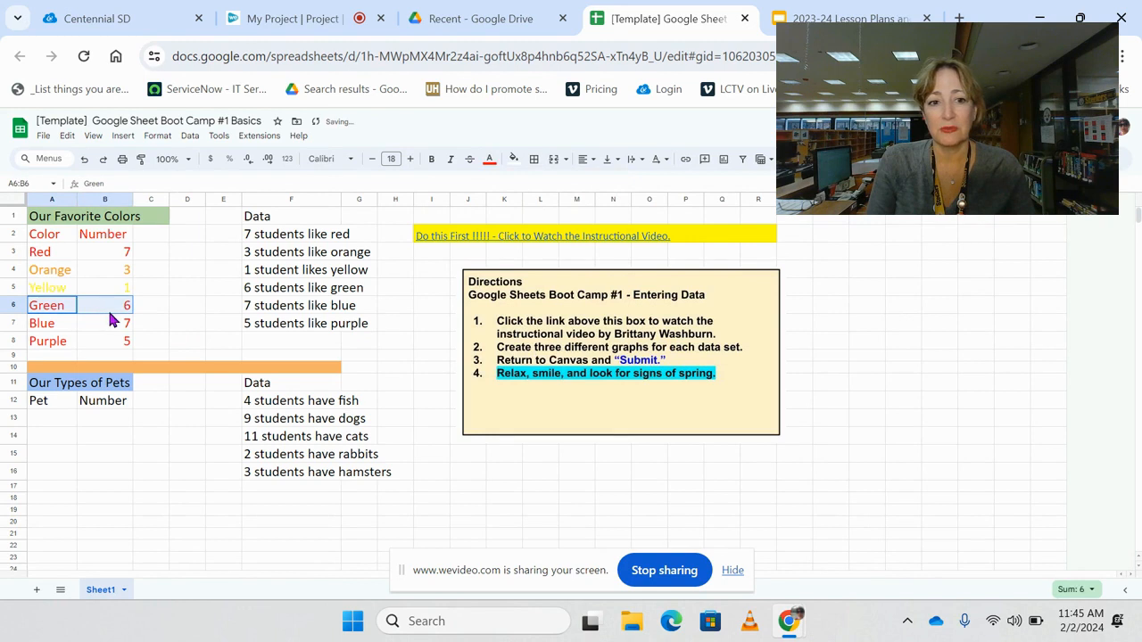
click(489, 161)
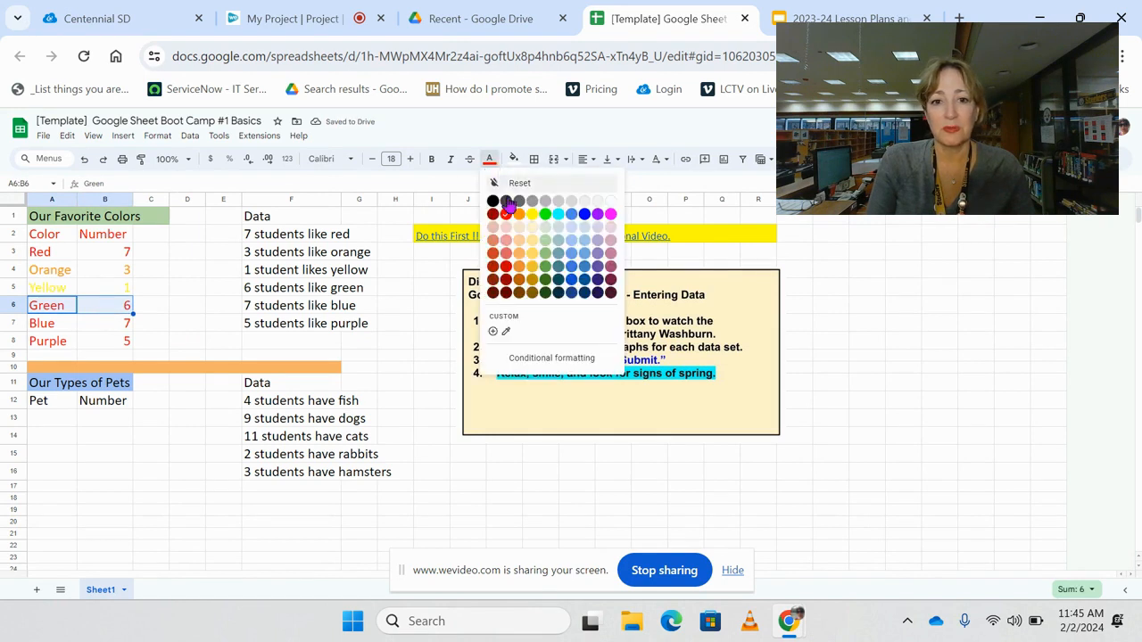
click(545, 215)
drag(54, 324, 112, 325)
click(492, 161)
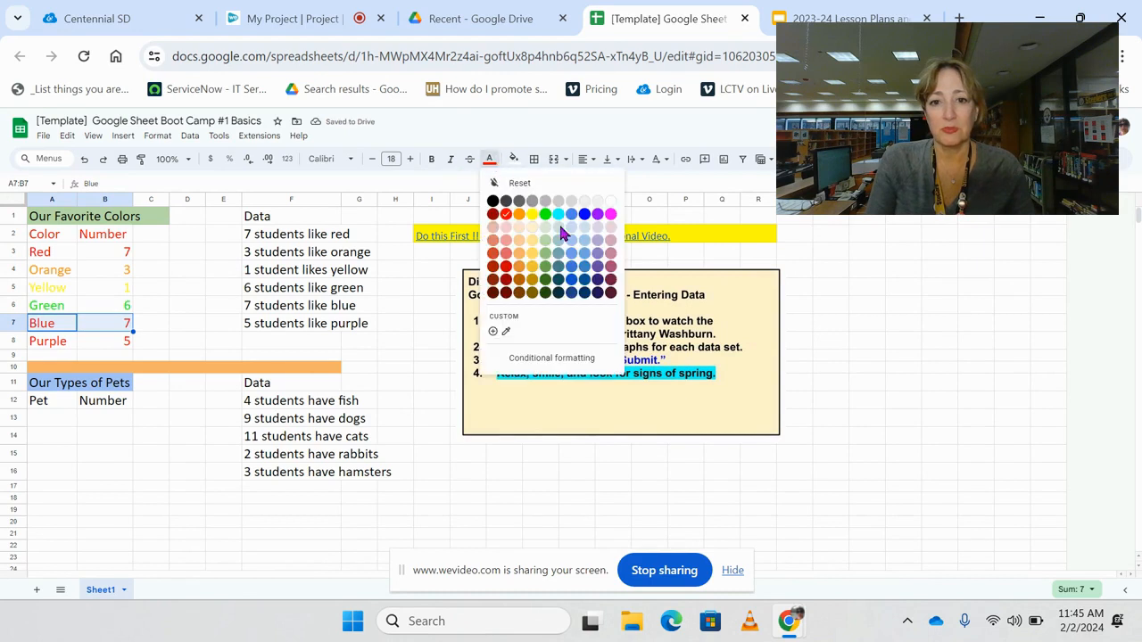
click(570, 273)
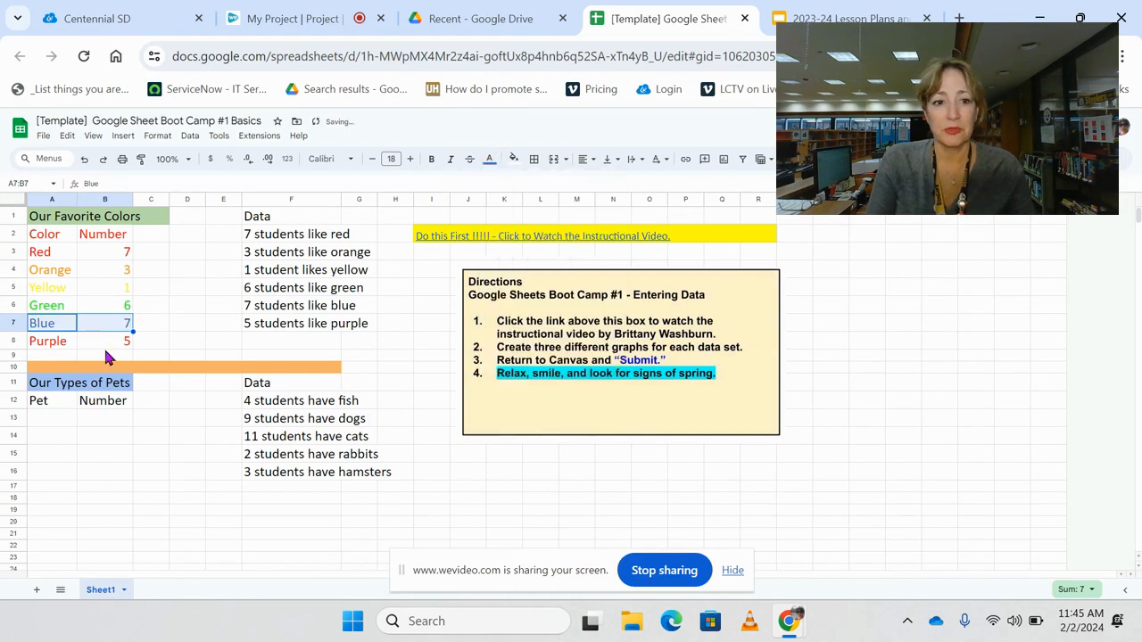
- Set the text color of the Purple row A8:B8 to bright blue
drag(49, 348, 94, 353)
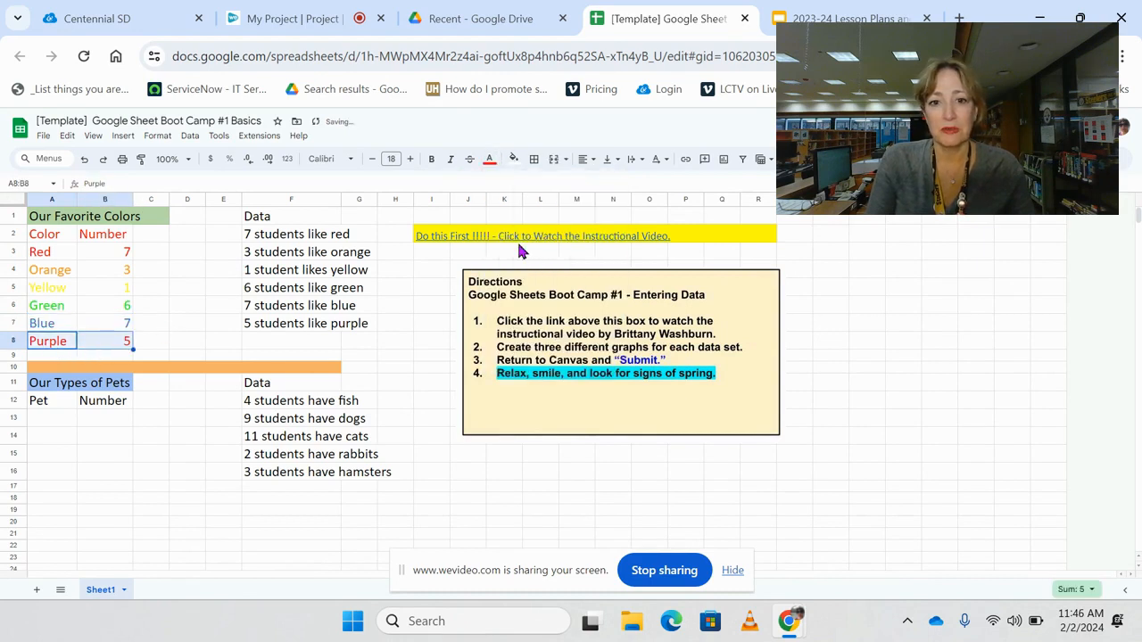
click(491, 161)
click(584, 219)
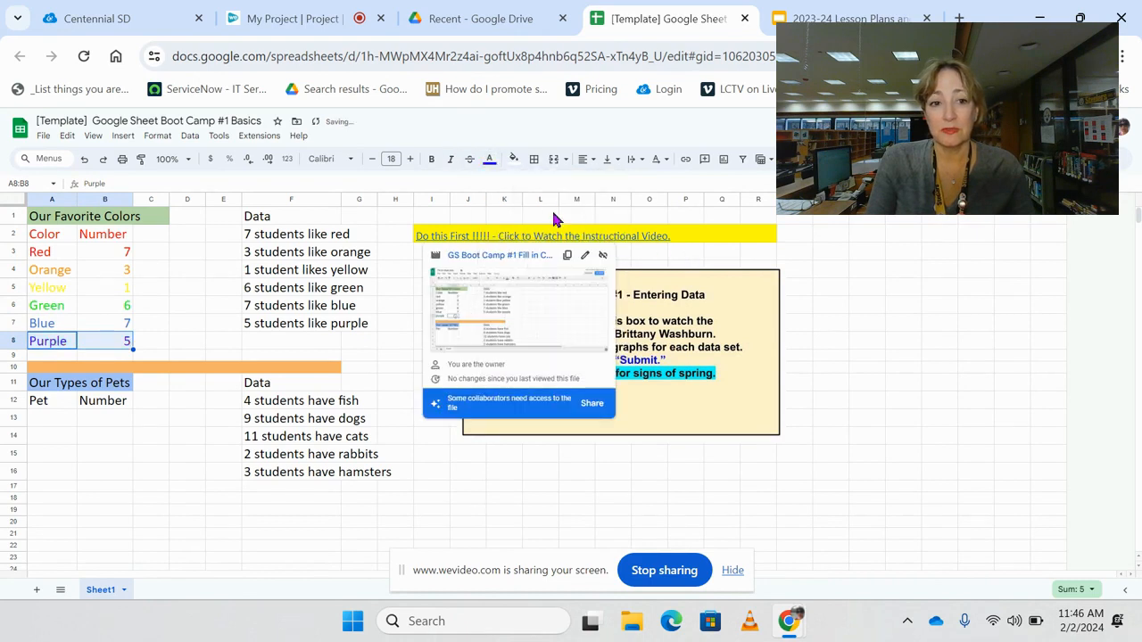
click(147, 457)
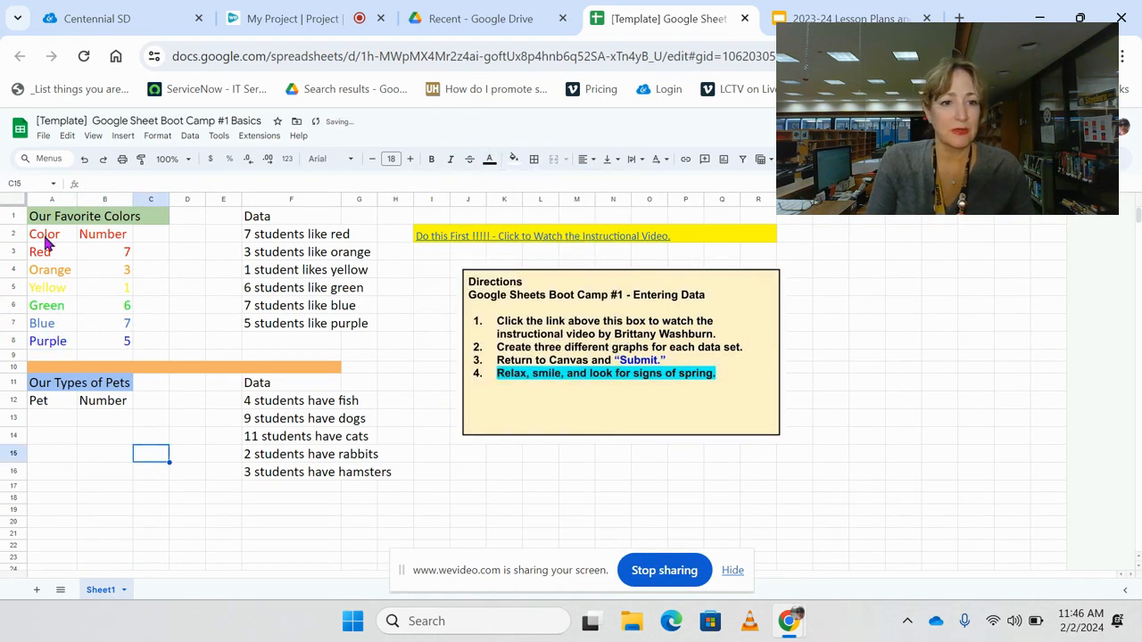
- Change the Color and Number headers in A2:B2 to black text
drag(56, 237, 89, 243)
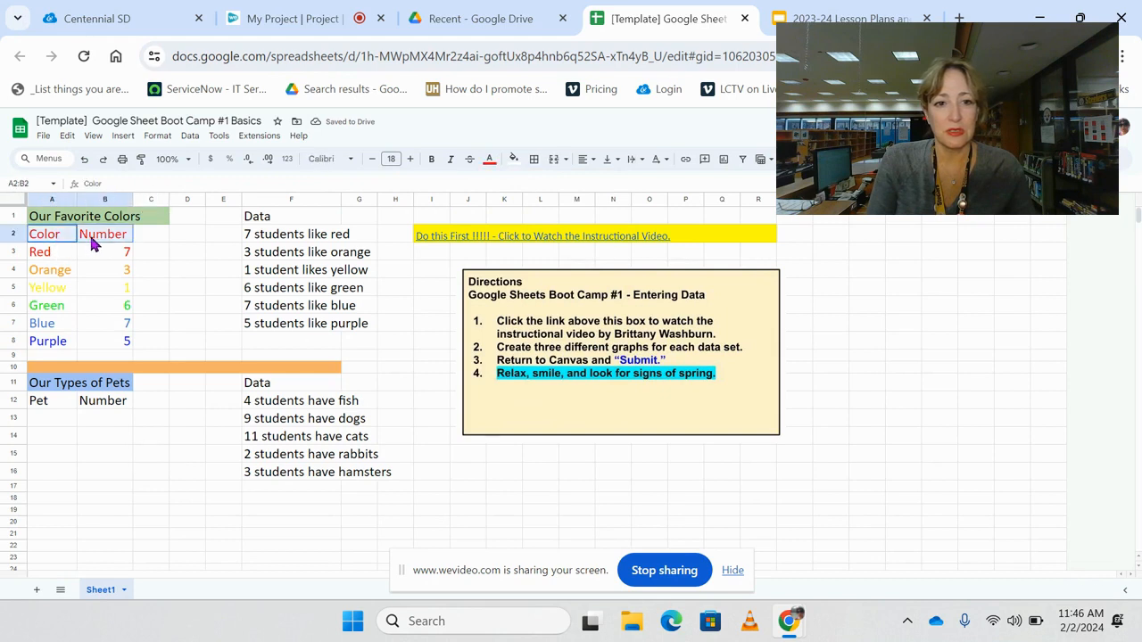
click(490, 161)
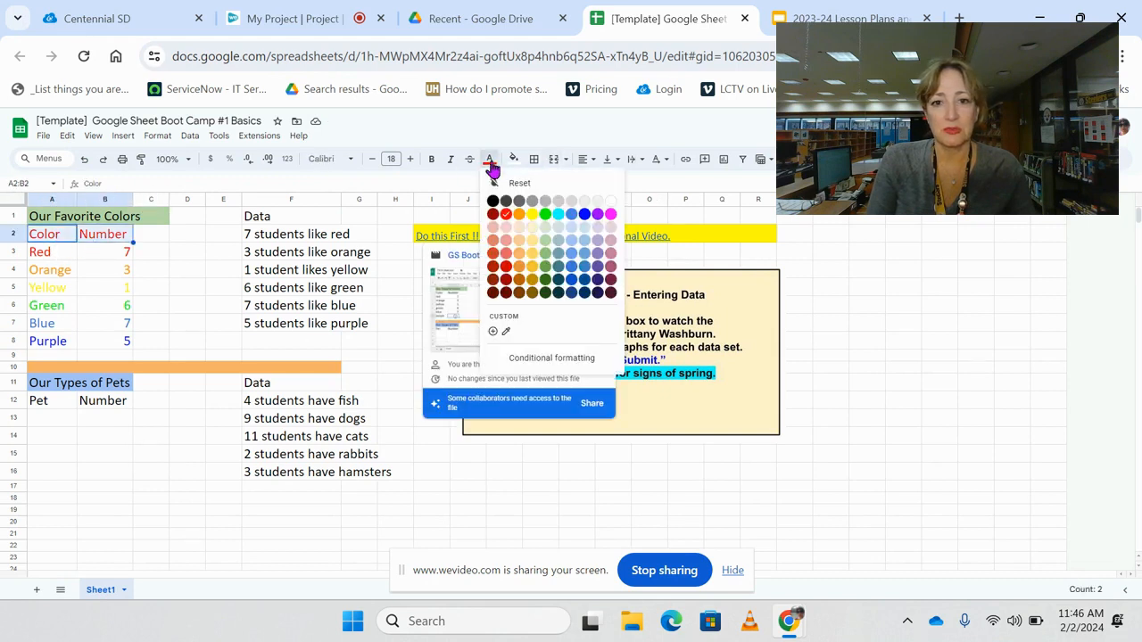
click(493, 201)
click(154, 500)
- Make the whole favorite colors table, title included, bold in A1:B8
drag(54, 224, 125, 349)
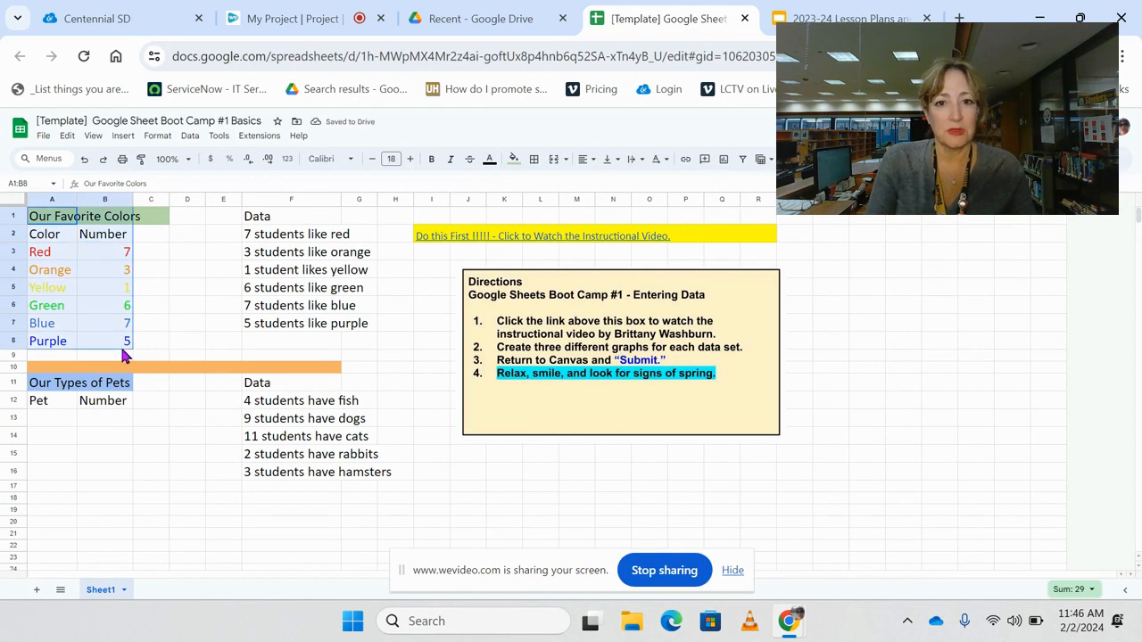
click(432, 160)
click(175, 480)
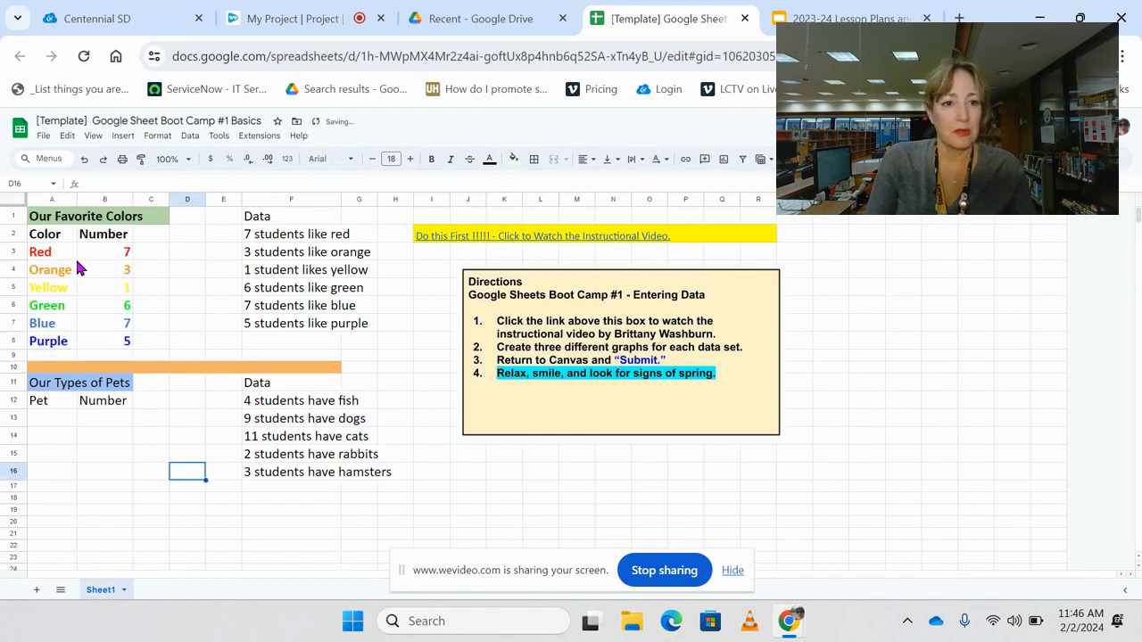
- Fill the color rows A3:B8 with gray
drag(63, 258, 107, 347)
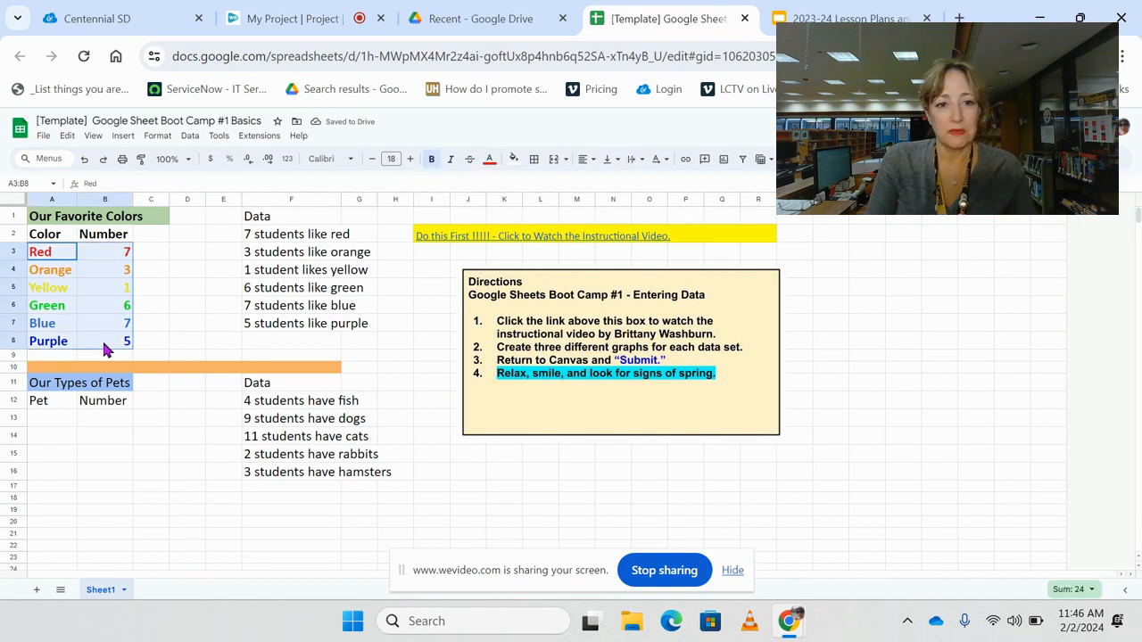
click(513, 158)
click(585, 213)
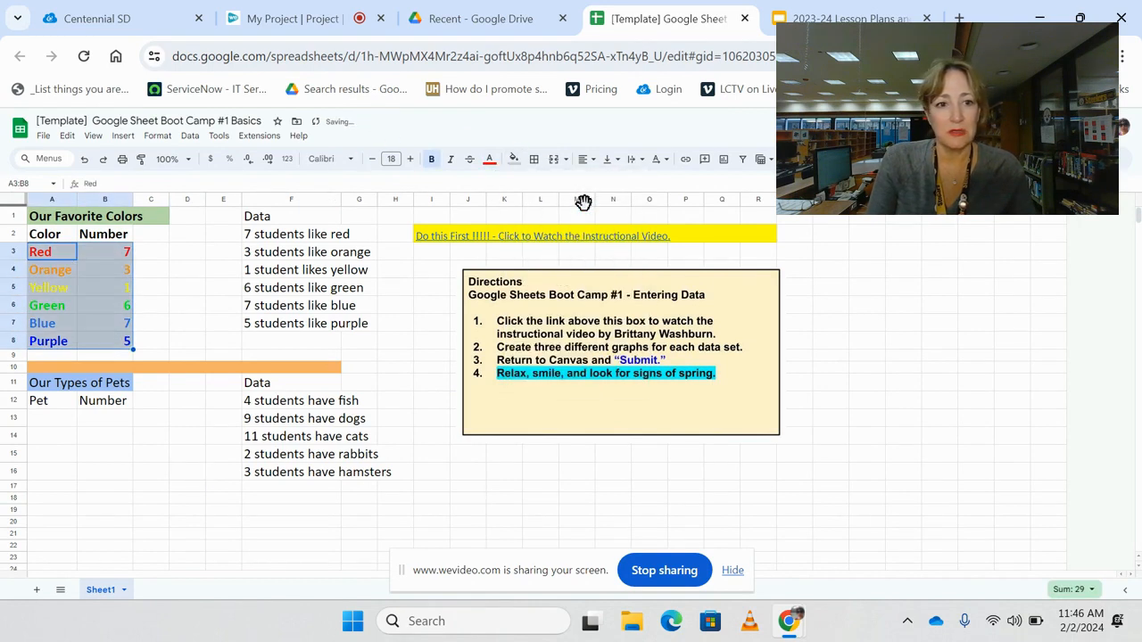
click(176, 442)
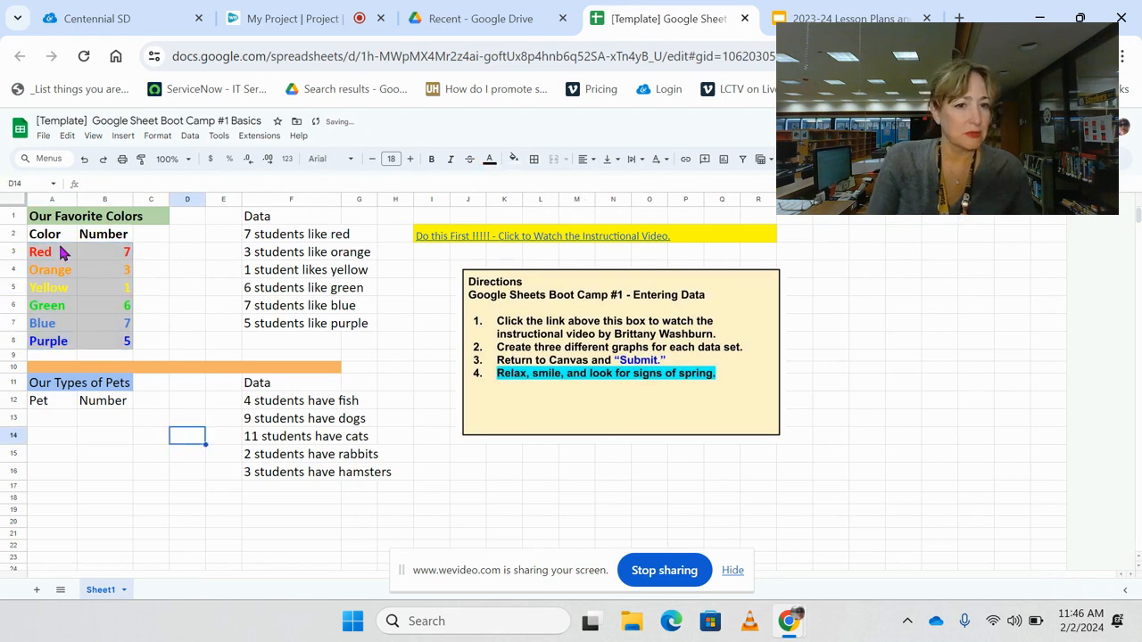
- Fill the favorite colors headers and rows in A2:B8 with a lighter gray
drag(51, 236, 106, 348)
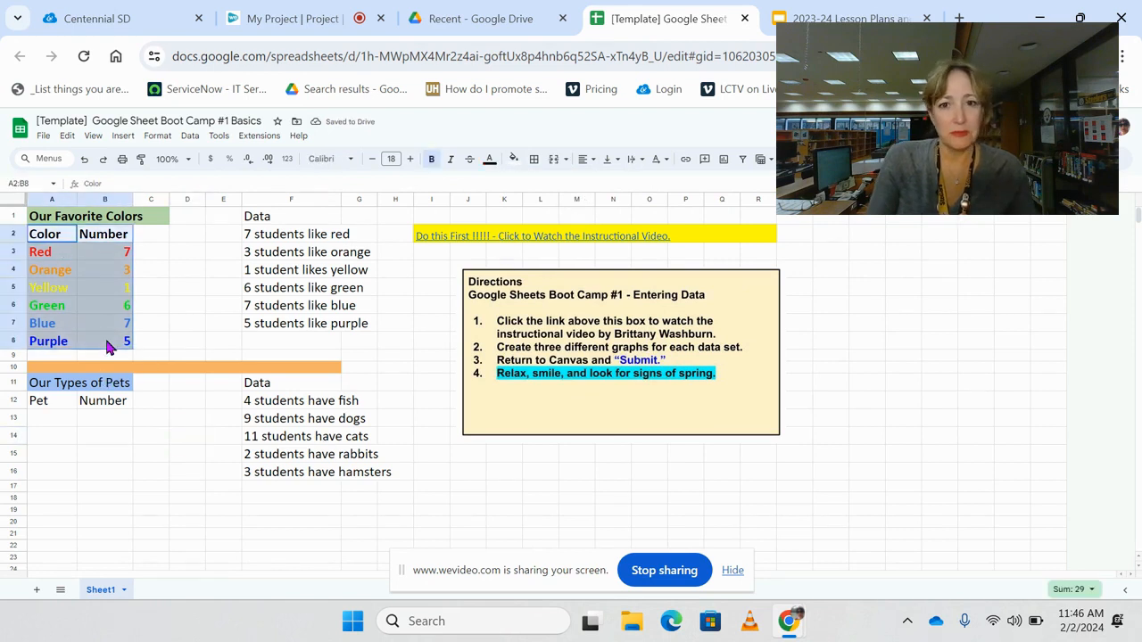
click(514, 159)
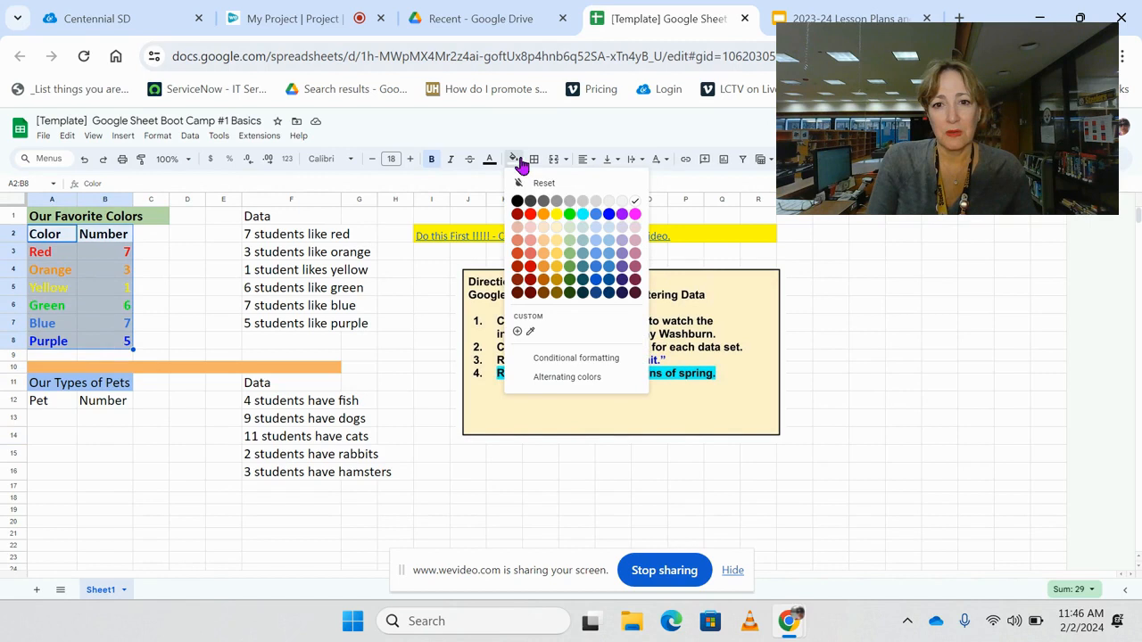
click(596, 211)
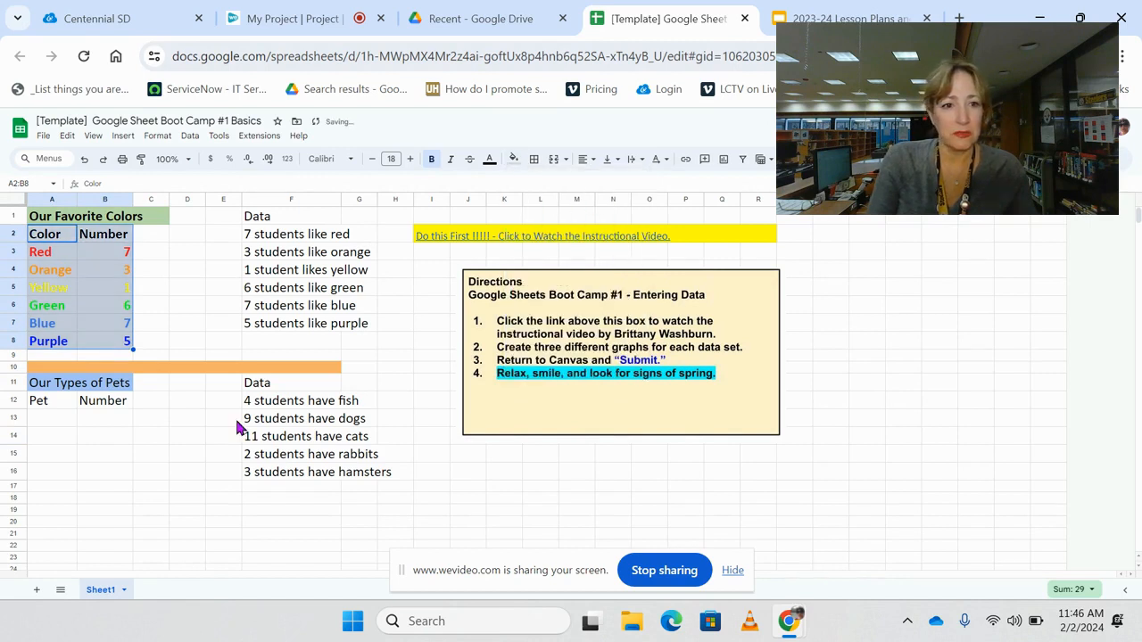
click(125, 470)
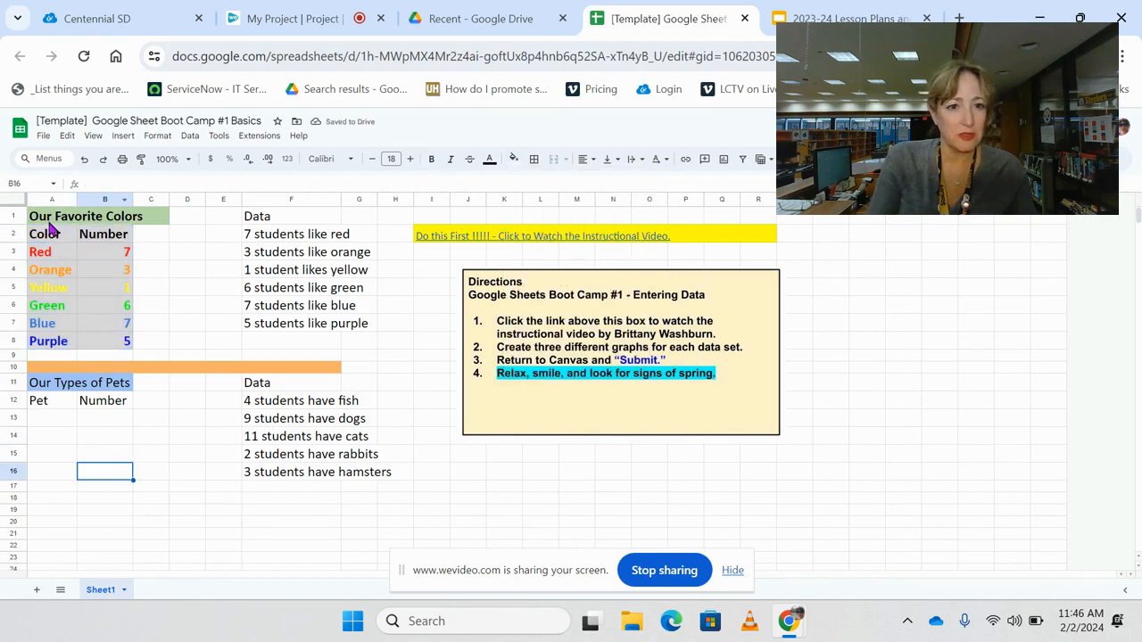
- Add all borders to the favorite colors table, title row included, in A1:B8
drag(52, 218, 130, 341)
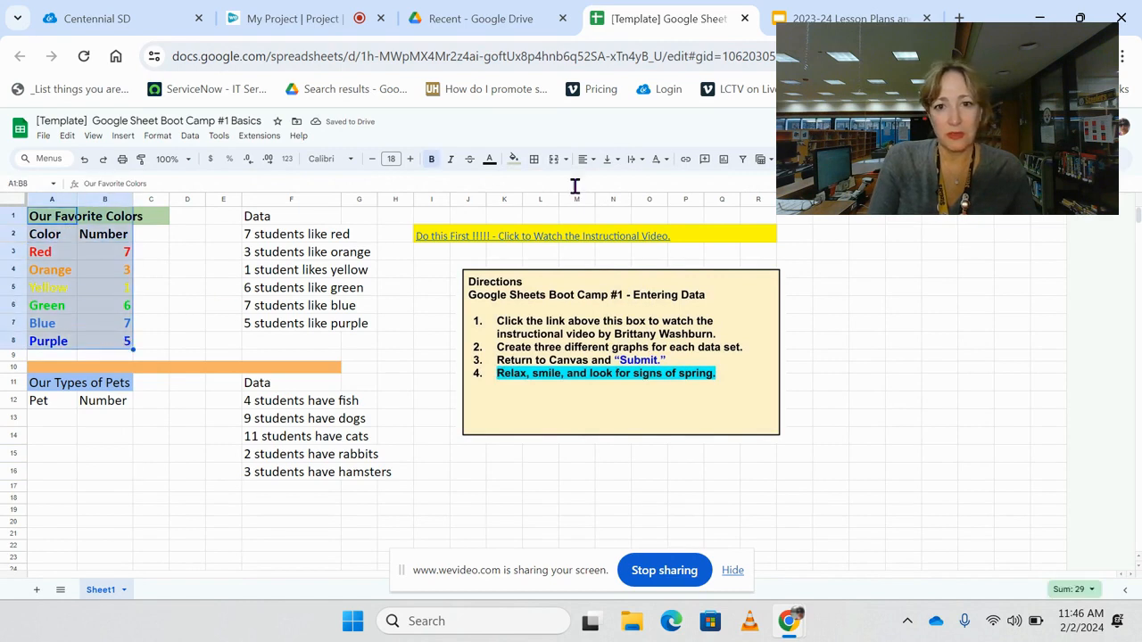
click(534, 160)
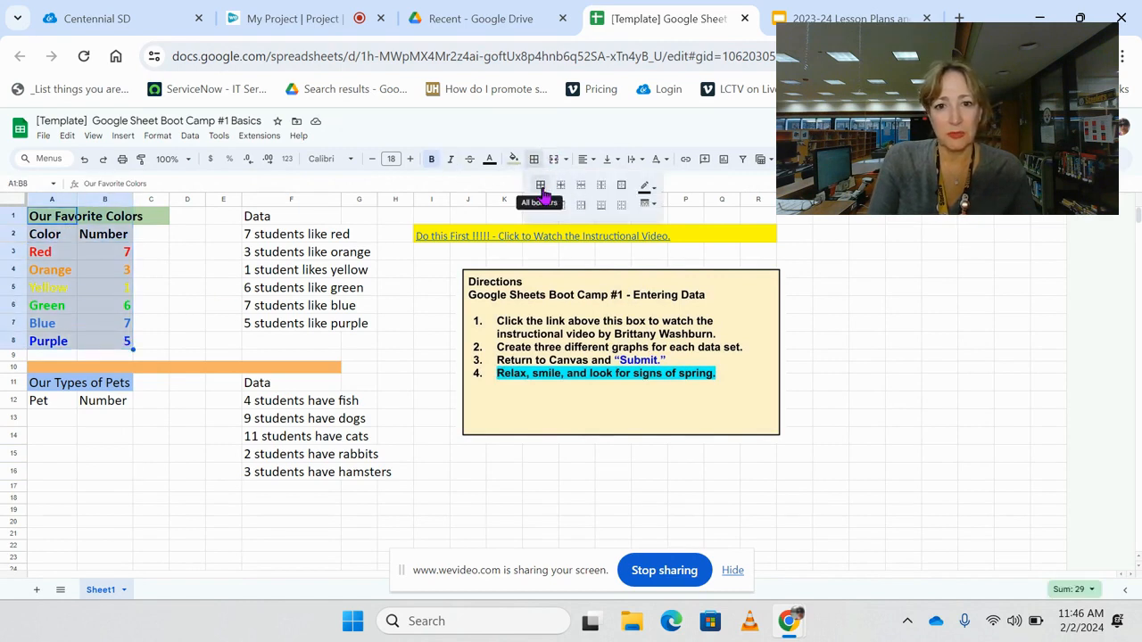
click(541, 195)
click(181, 464)
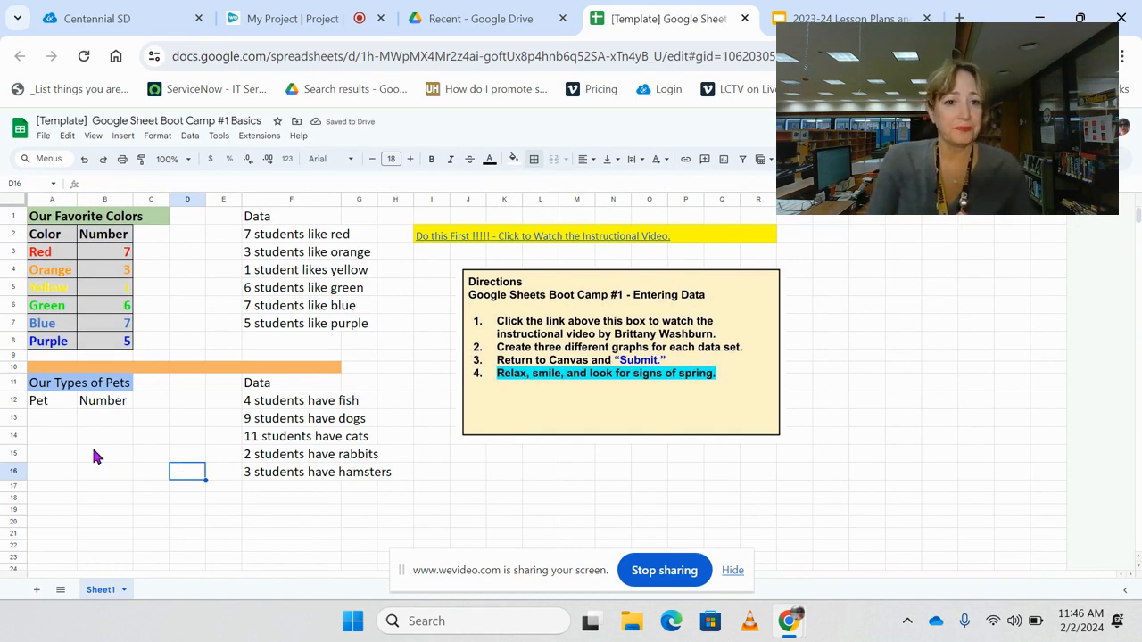
- Enter the pet names Fish, Dogs and Cats in A13:A15 from the pets data, and reopen the Fish cell for editing
drag(253, 403, 279, 472)
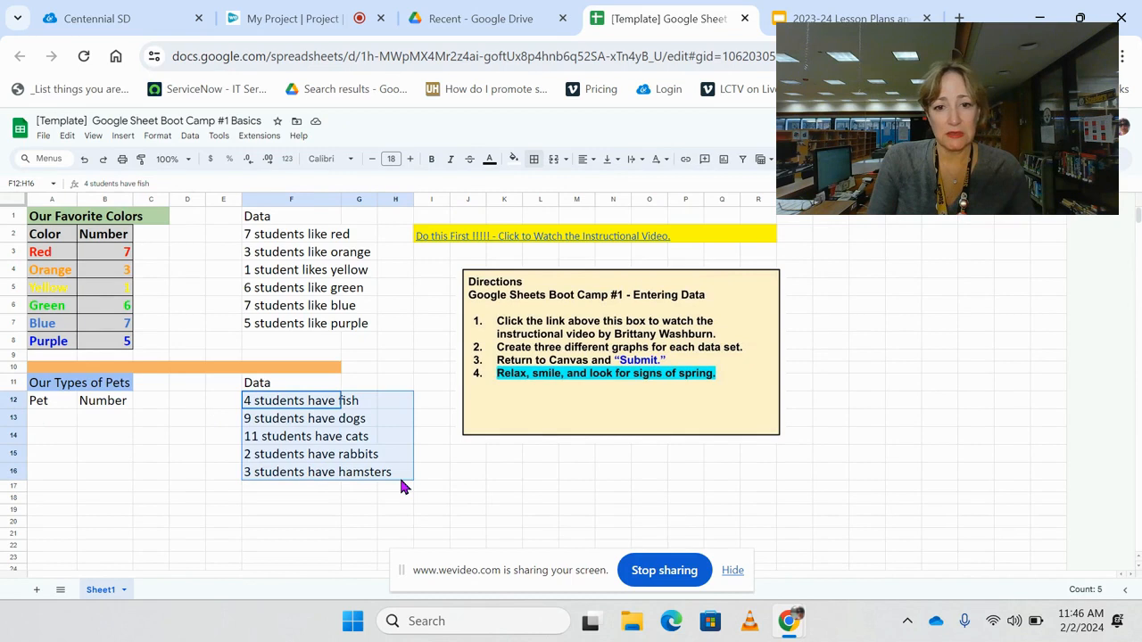
click(97, 455)
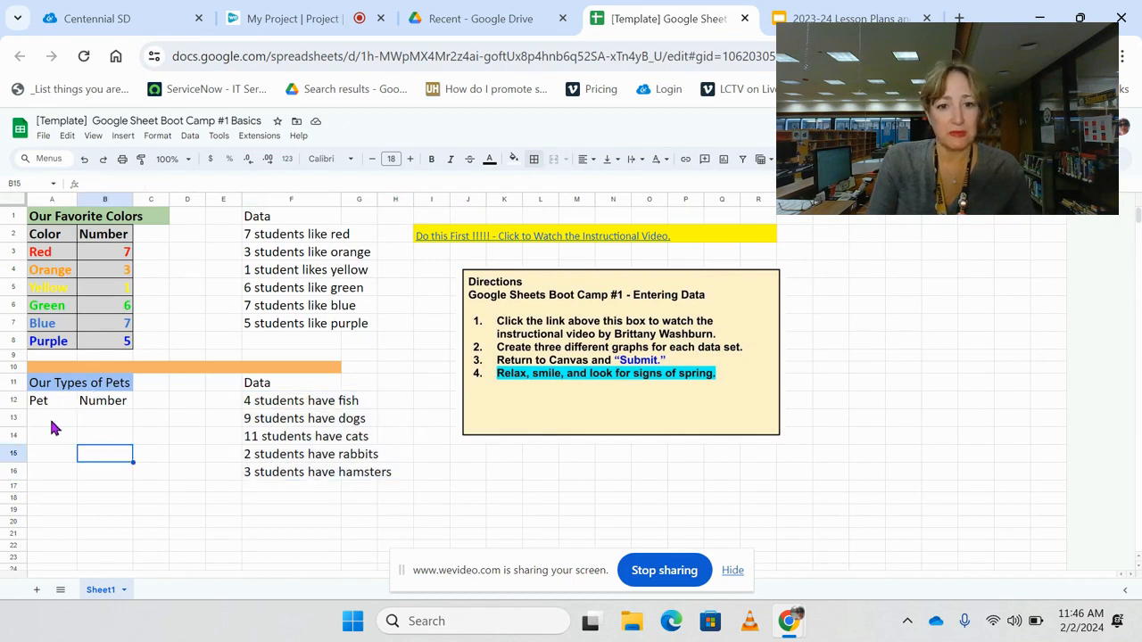
click(51, 419)
text(Fis)
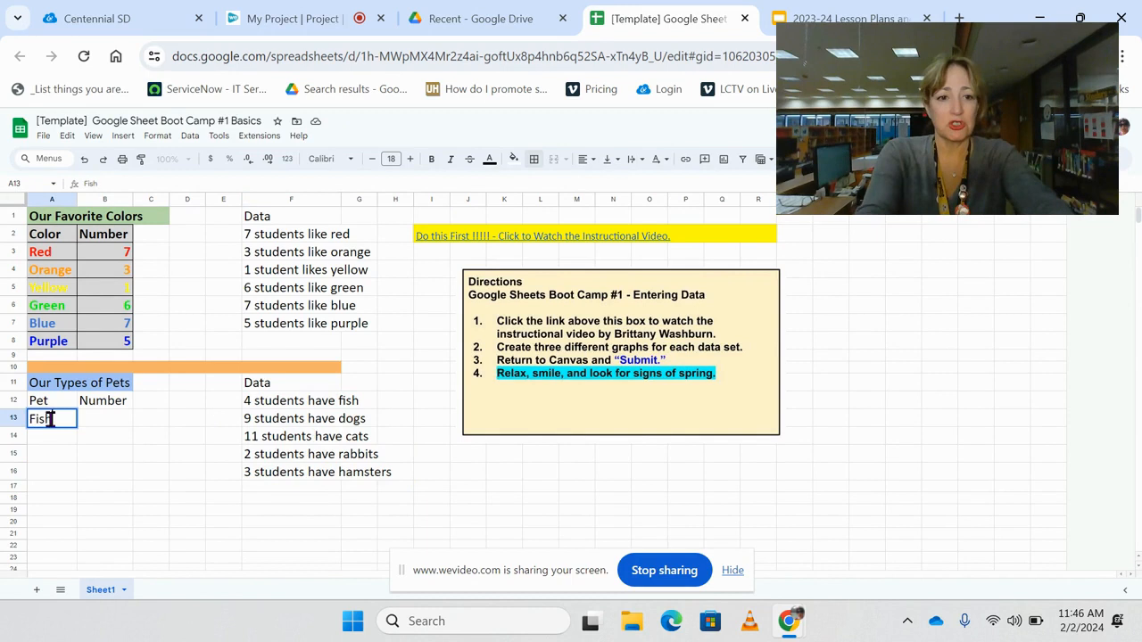
text(h)
click(47, 439)
text(Dogs)
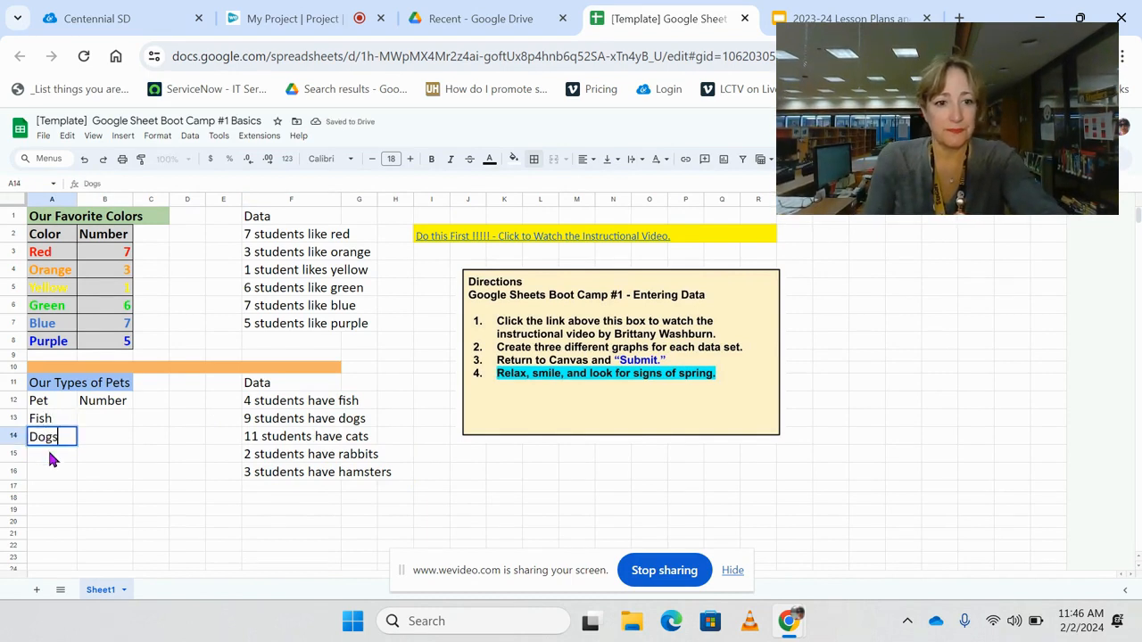
click(48, 451)
text(cats)
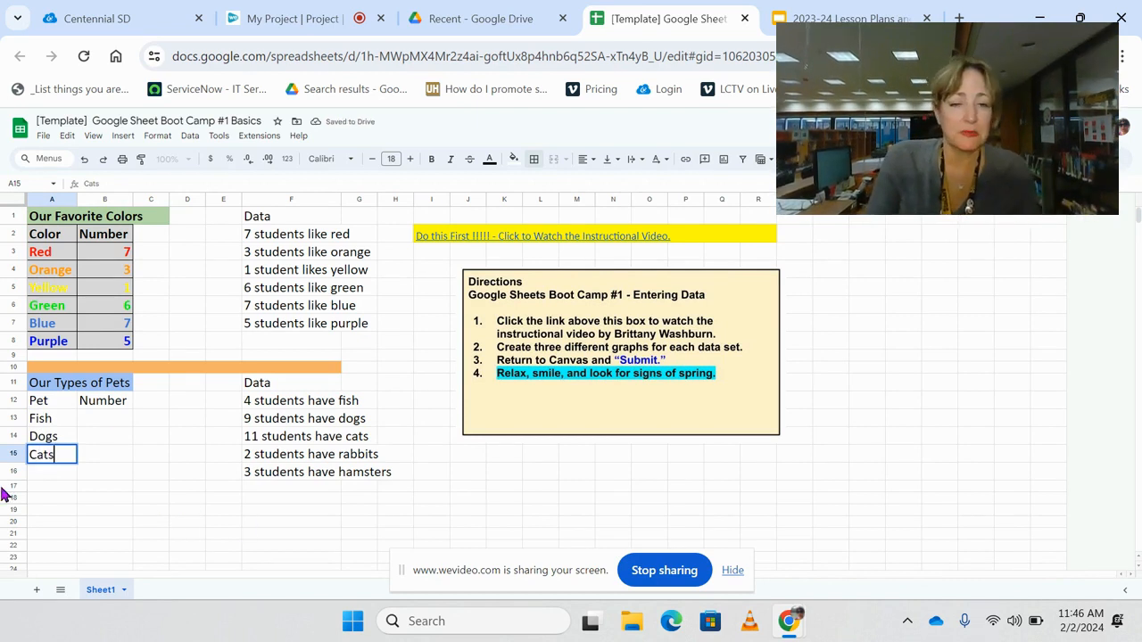
click(63, 418)
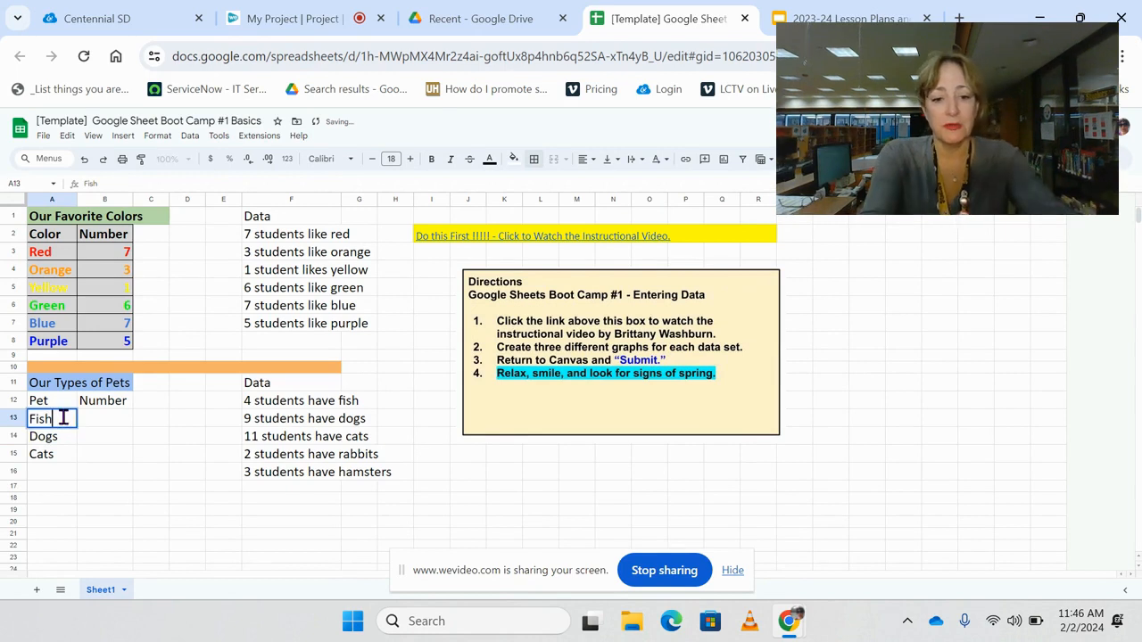
key(super)
text(,)
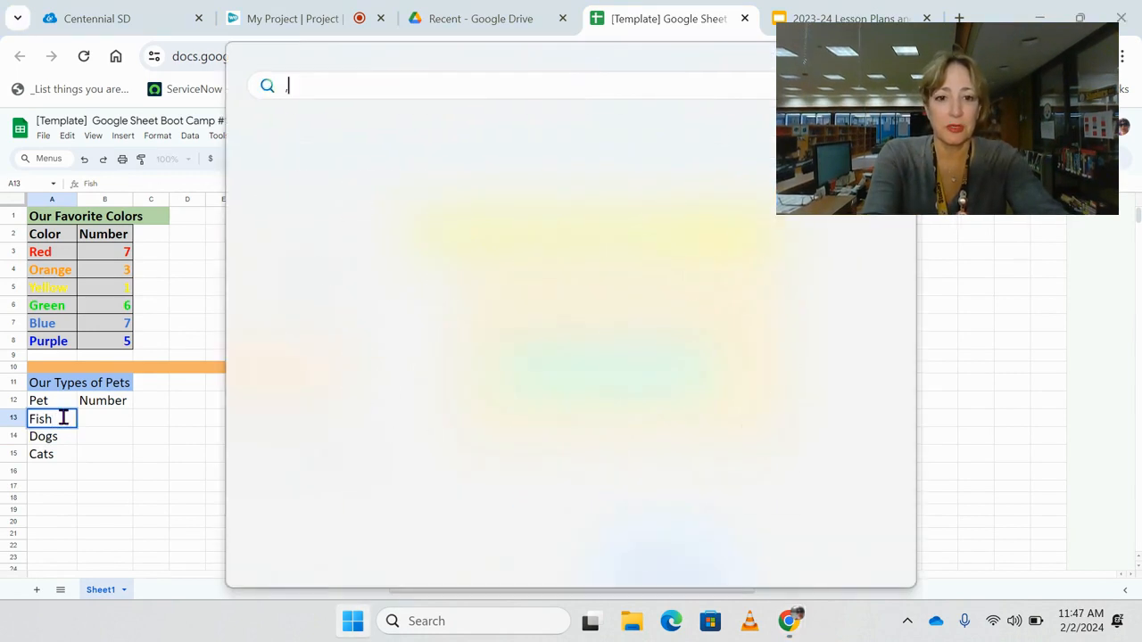
key(BackSpace)
key(Escape)
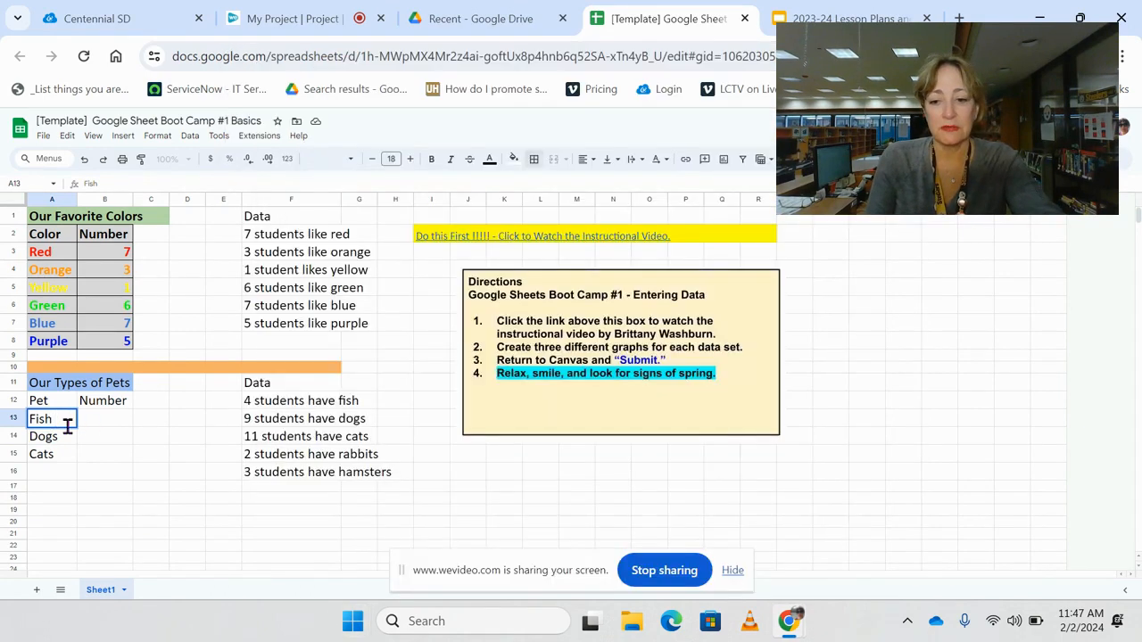
- Search the emoji picker for fish and insert the blue and yellow fish emoji after Fish in A13
key(super+period)
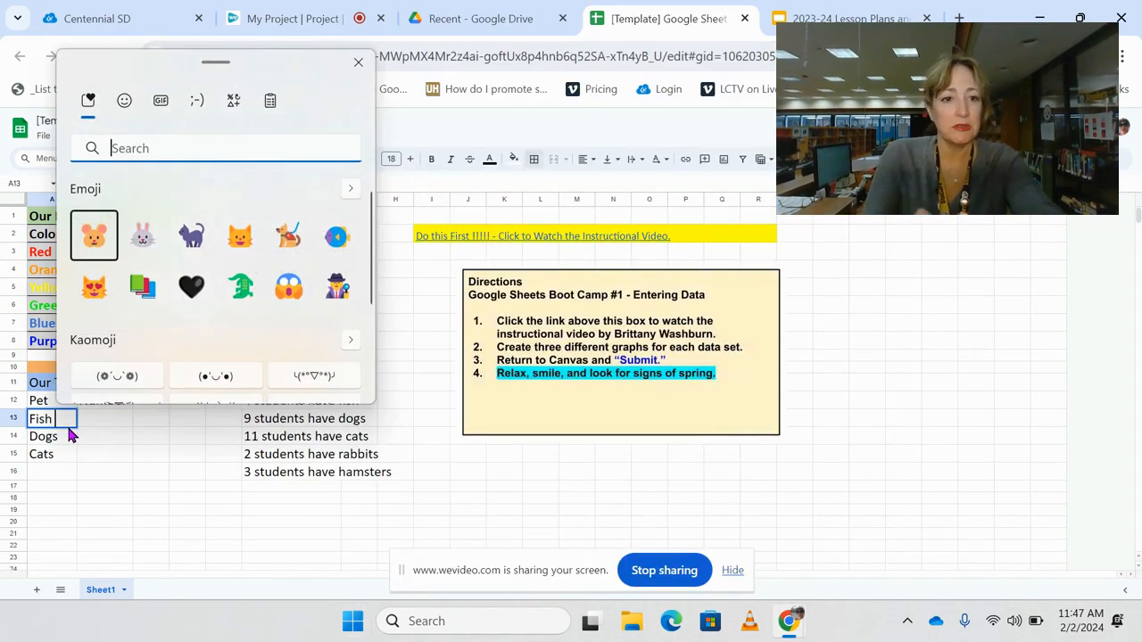
text(fish)
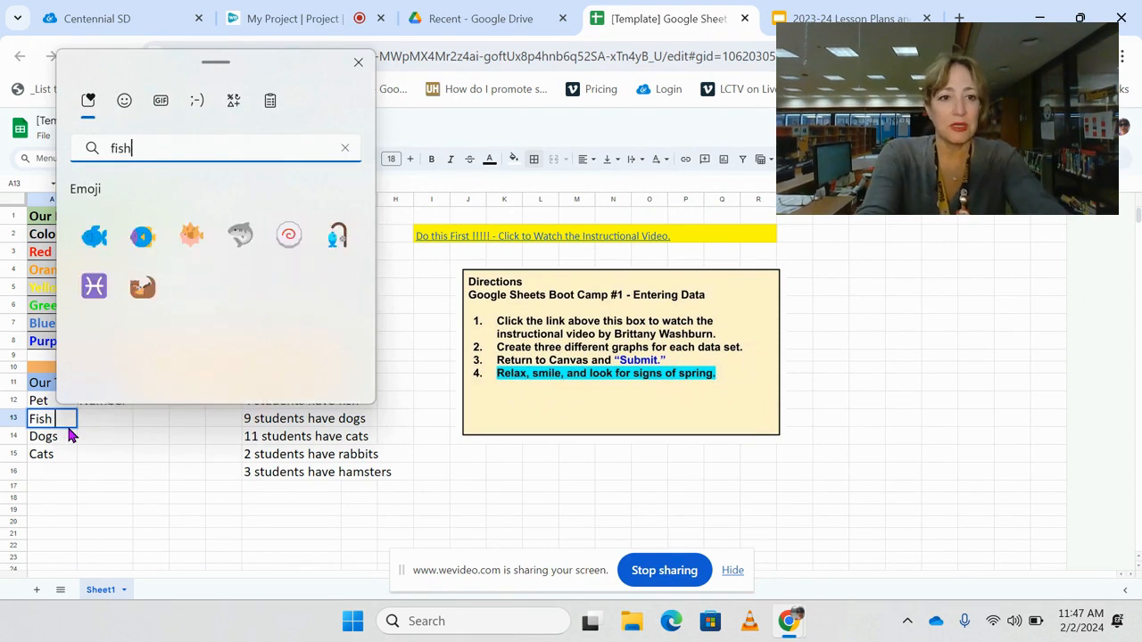
click(135, 238)
key(Escape)
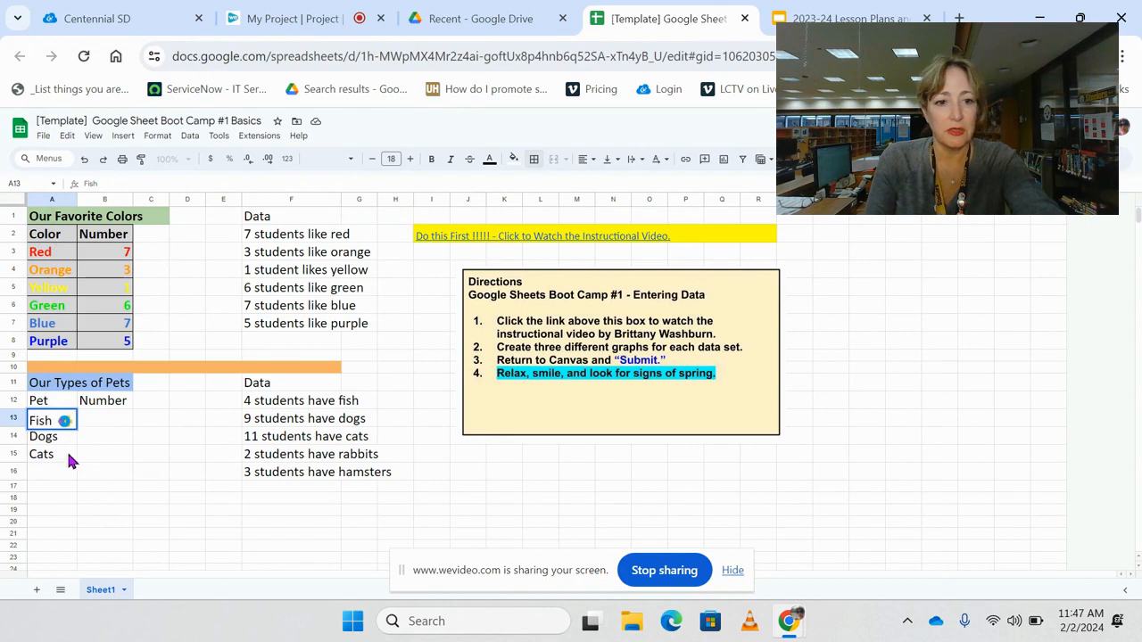
- Replace the Dogs text in A14 with the dog emoji from the emoji picker
click(61, 441)
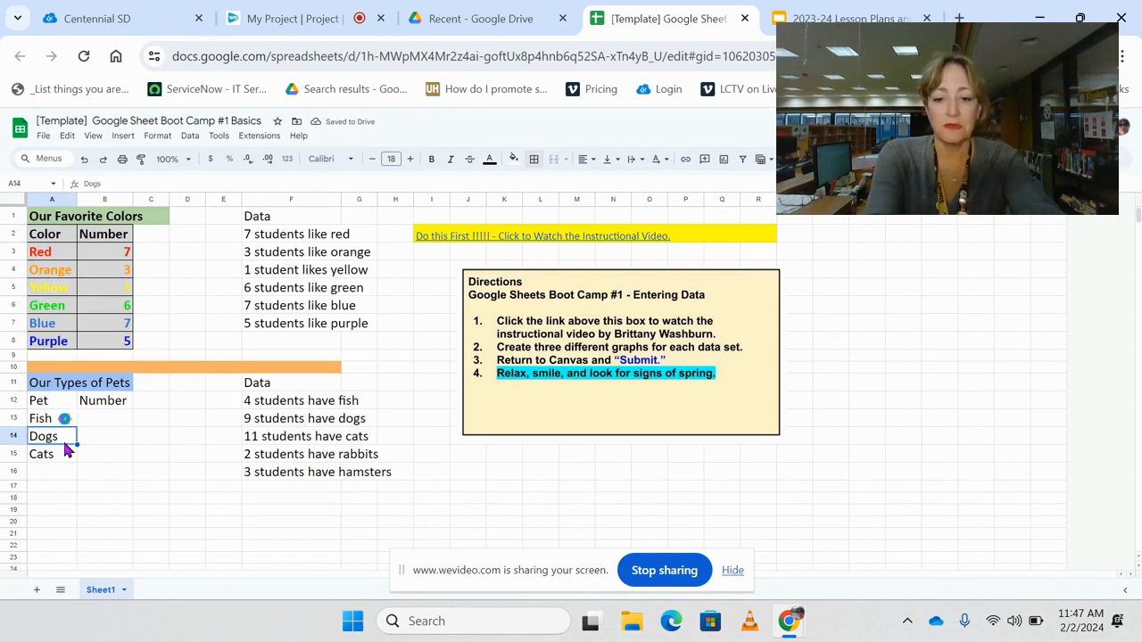
key(super+period)
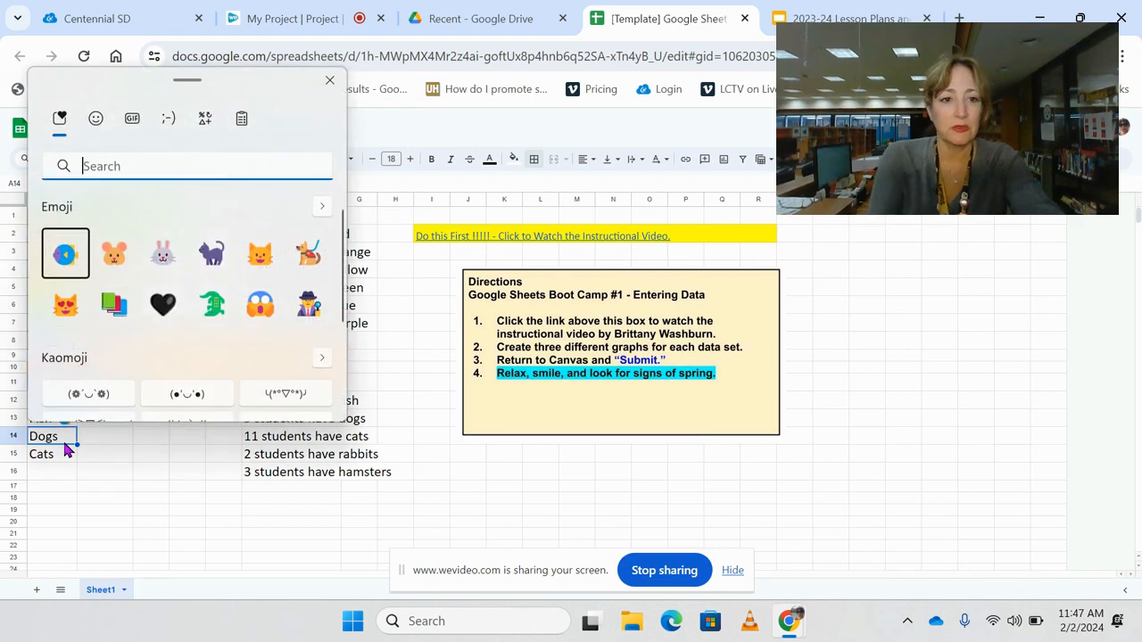
click(309, 260)
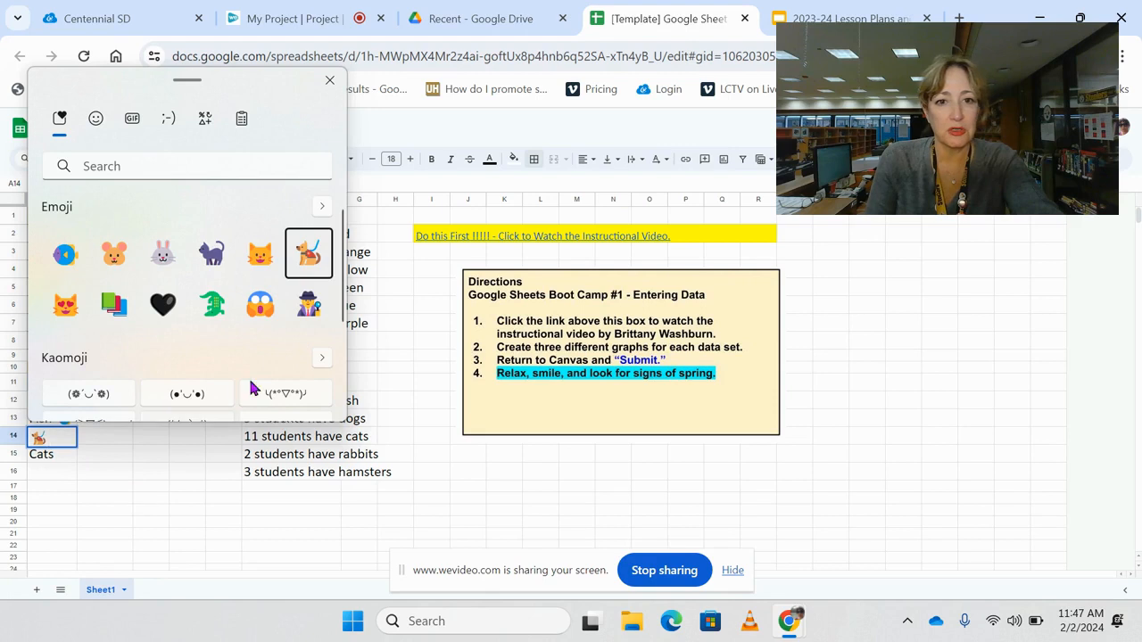
click(334, 81)
click(75, 457)
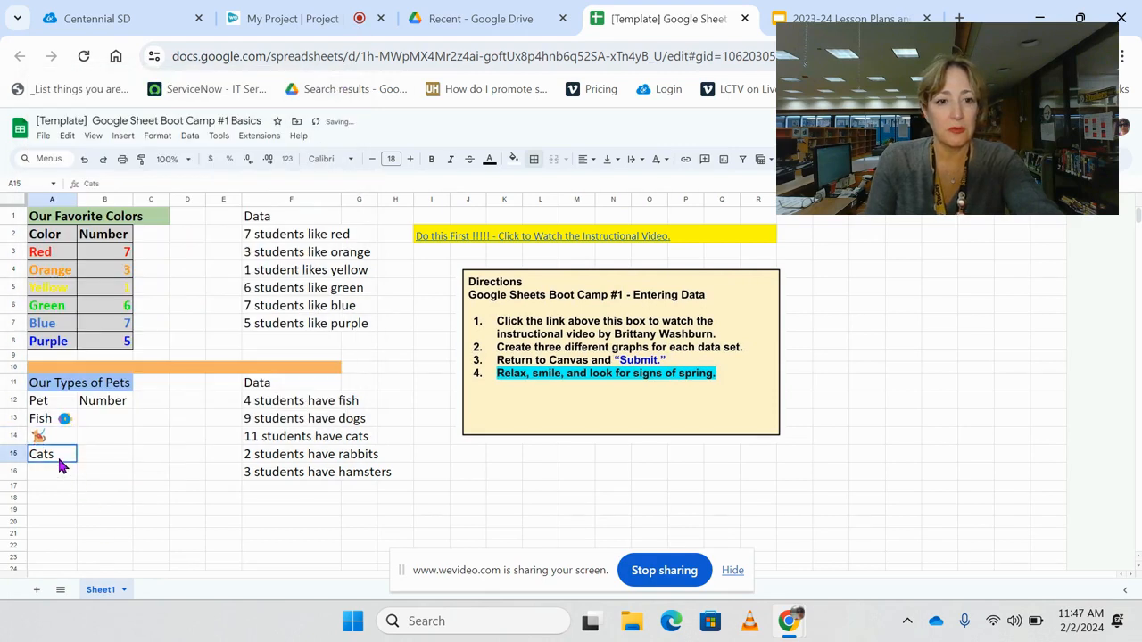
- Add the word Dog in front of the dog emoji in A14
click(35, 444)
double_click(36, 437)
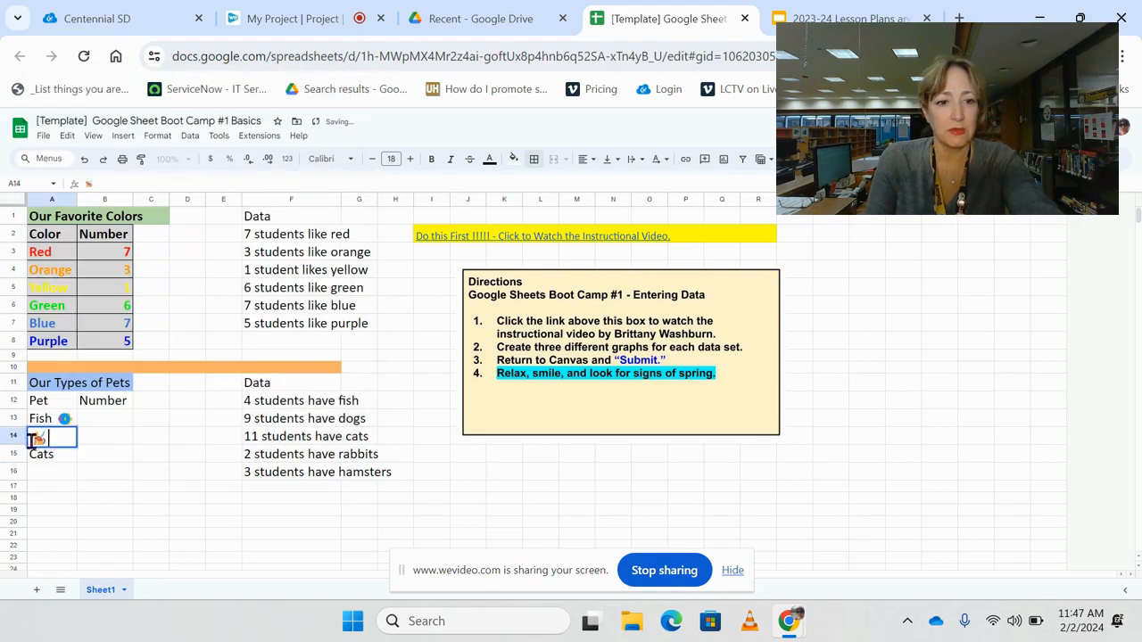
text(Dog)
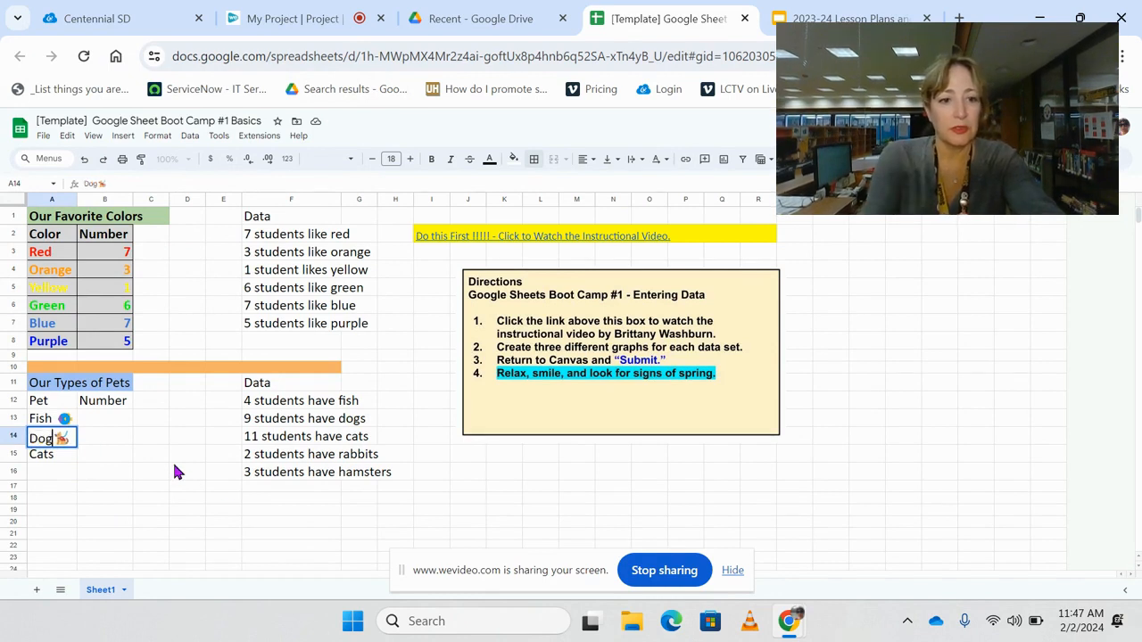
click(167, 502)
- Insert the full-body cat emoji after Cats in A15 and commit the cell
double_click(68, 458)
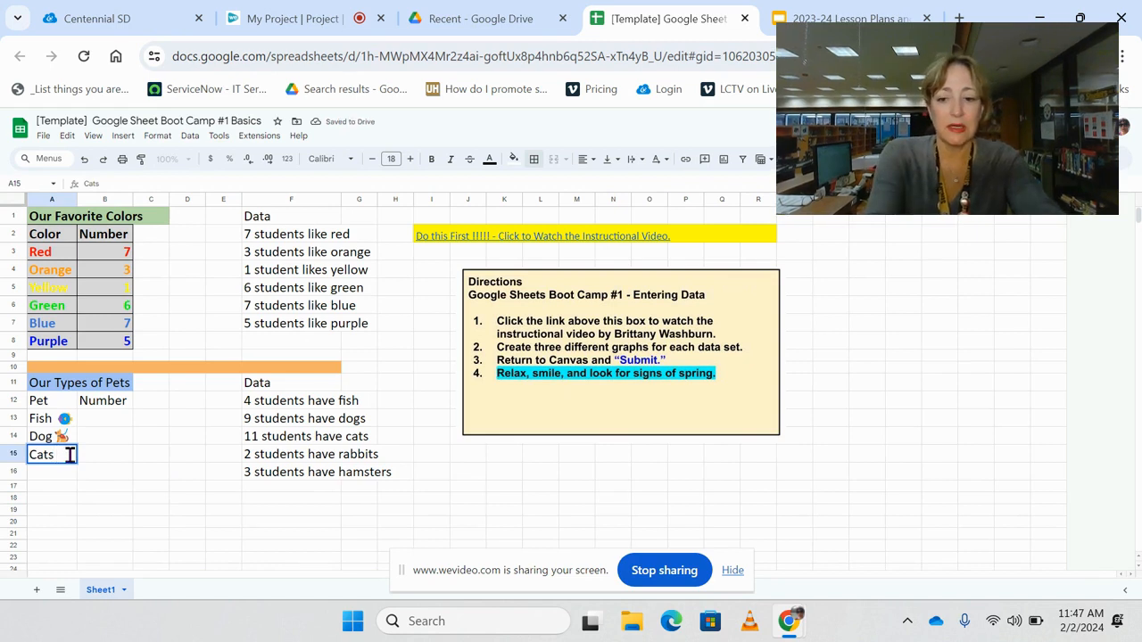
key(super+period)
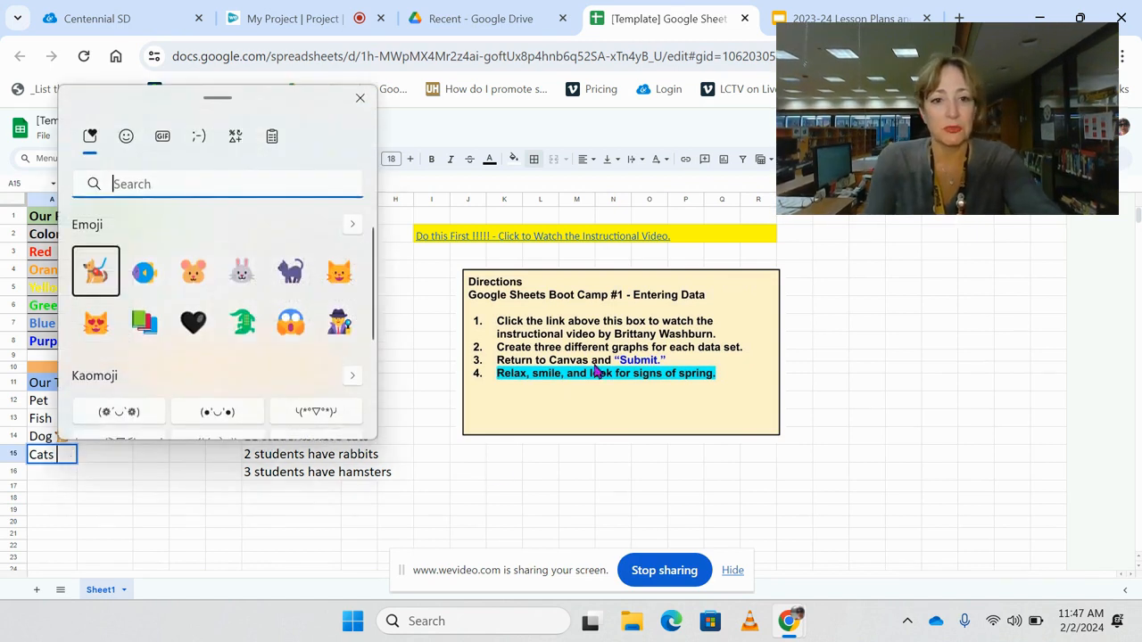
click(301, 286)
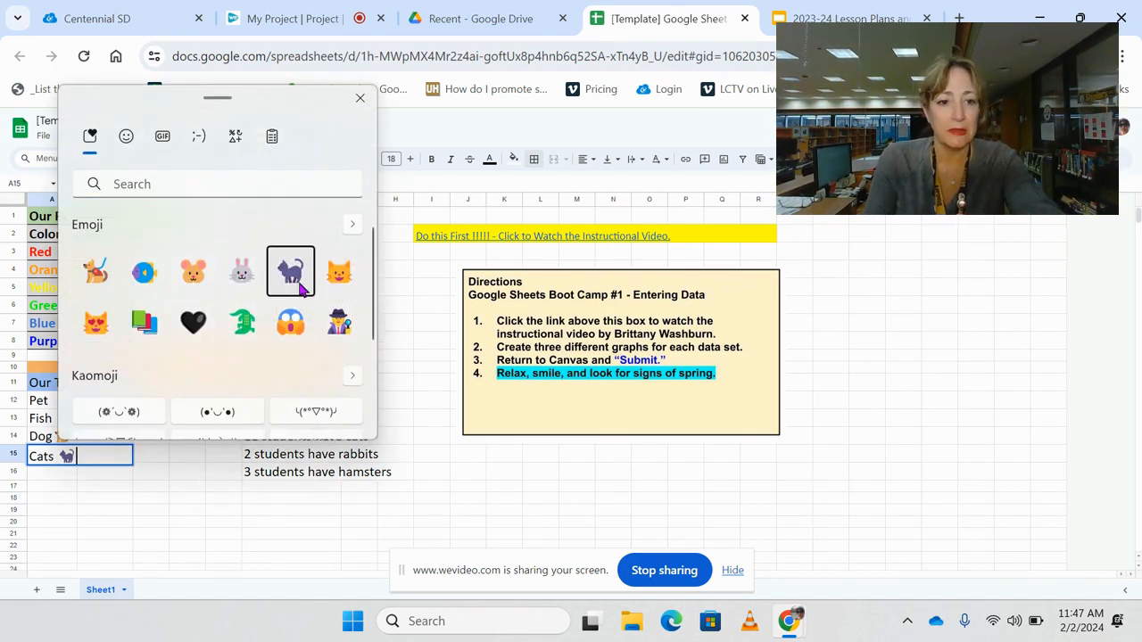
click(359, 100)
key(Return)
- Enter Rabbits as the next pet in A16
text(Rabbits)
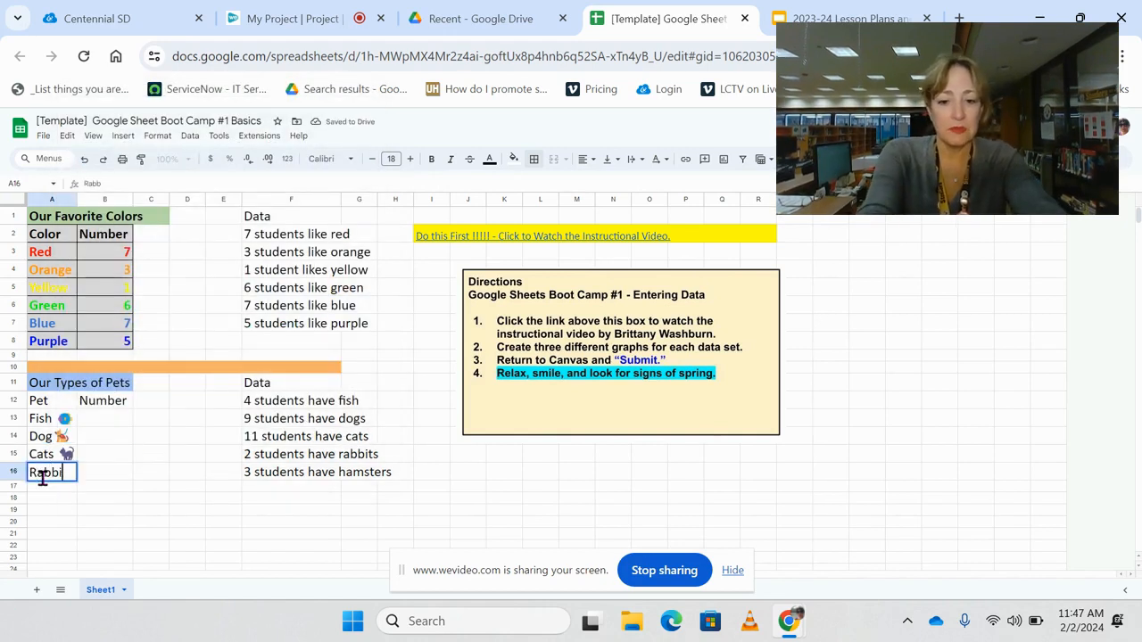
click(107, 513)
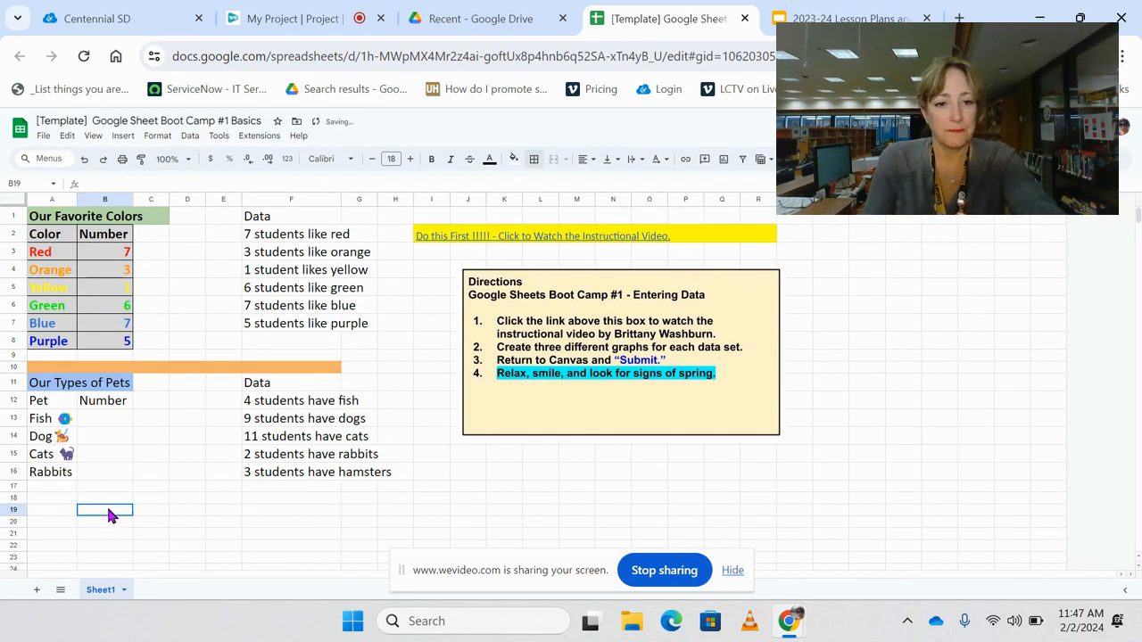
click(72, 474)
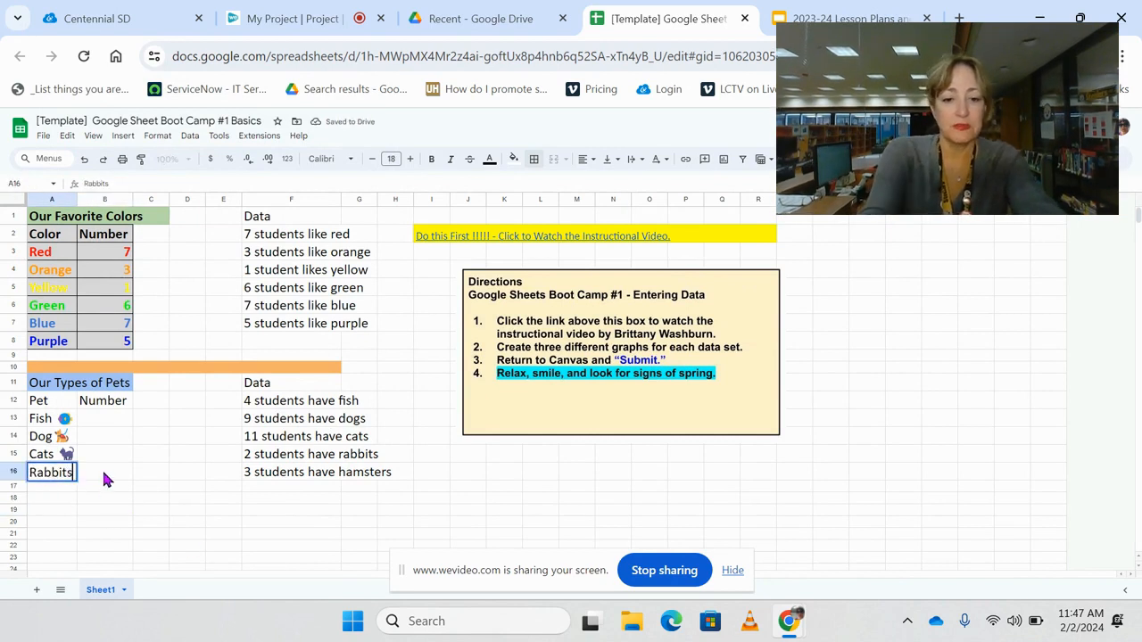
key(super)
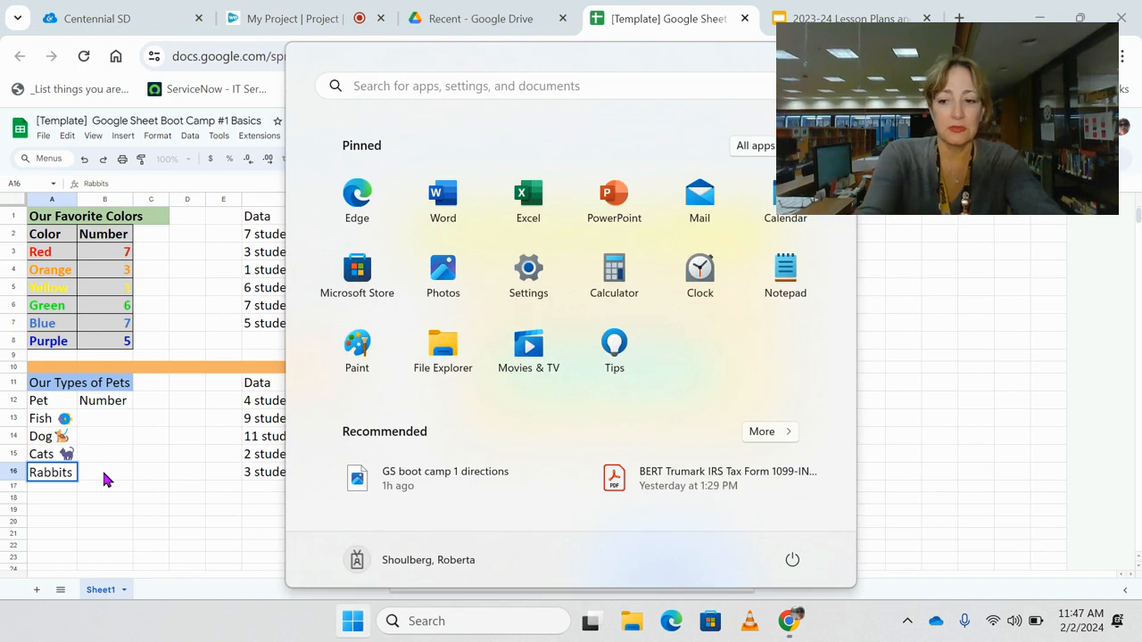
click(103, 479)
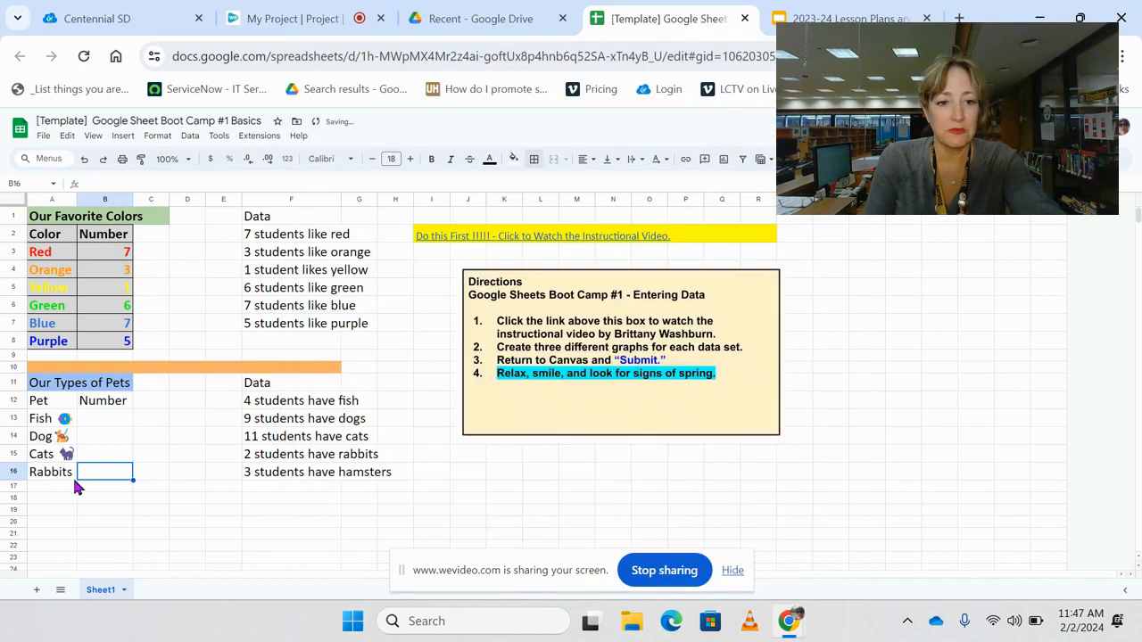
- Insert the rabbit face emoji after Rabbits in A16 and commit the cell
click(72, 476)
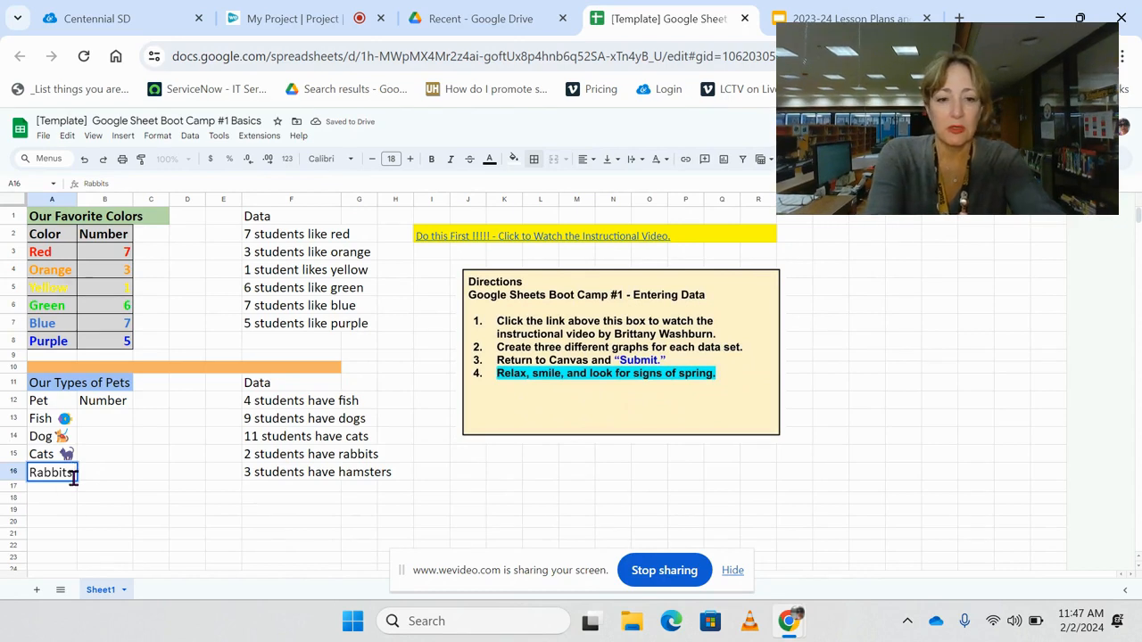
key(super+period)
click(313, 293)
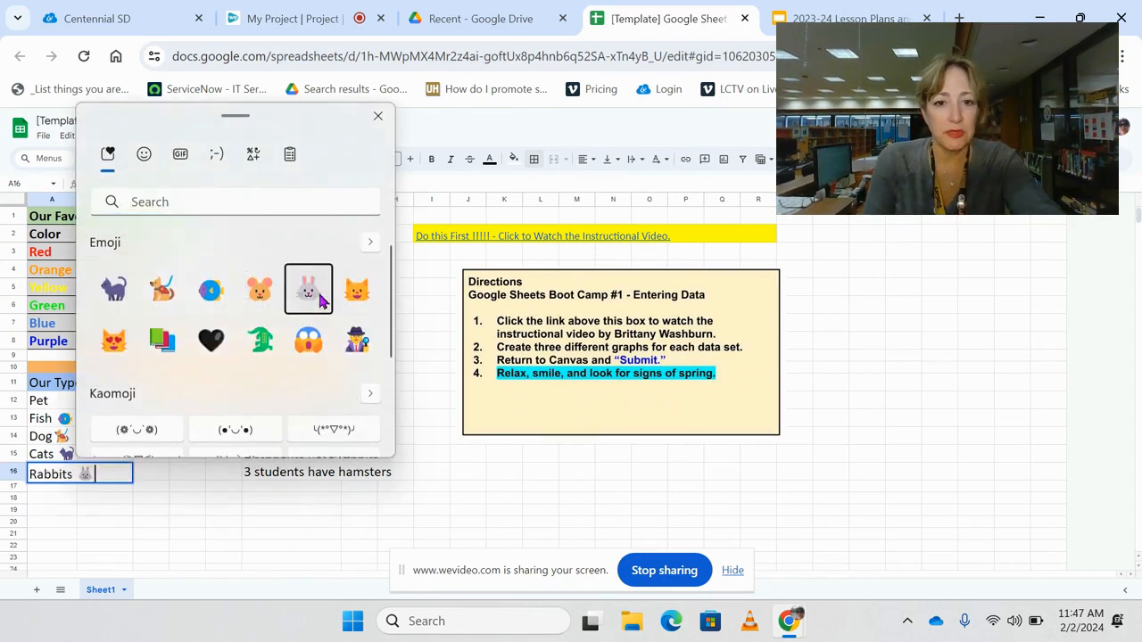
click(379, 117)
click(130, 496)
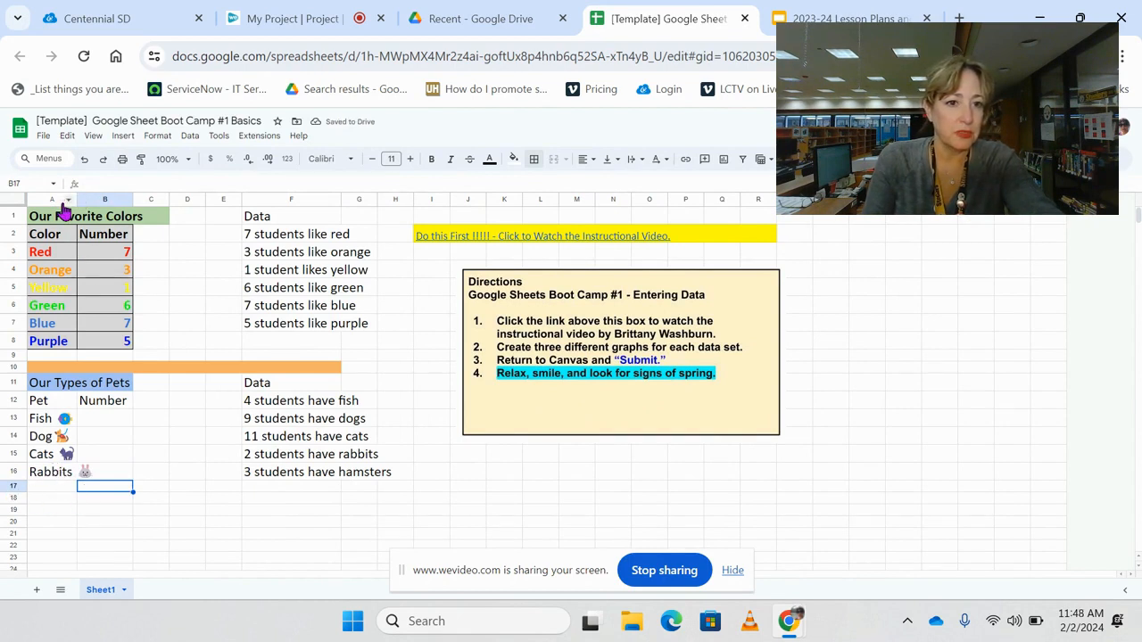
- Widen column A so the pet names and their emojis fit inside the column
drag(77, 200, 111, 214)
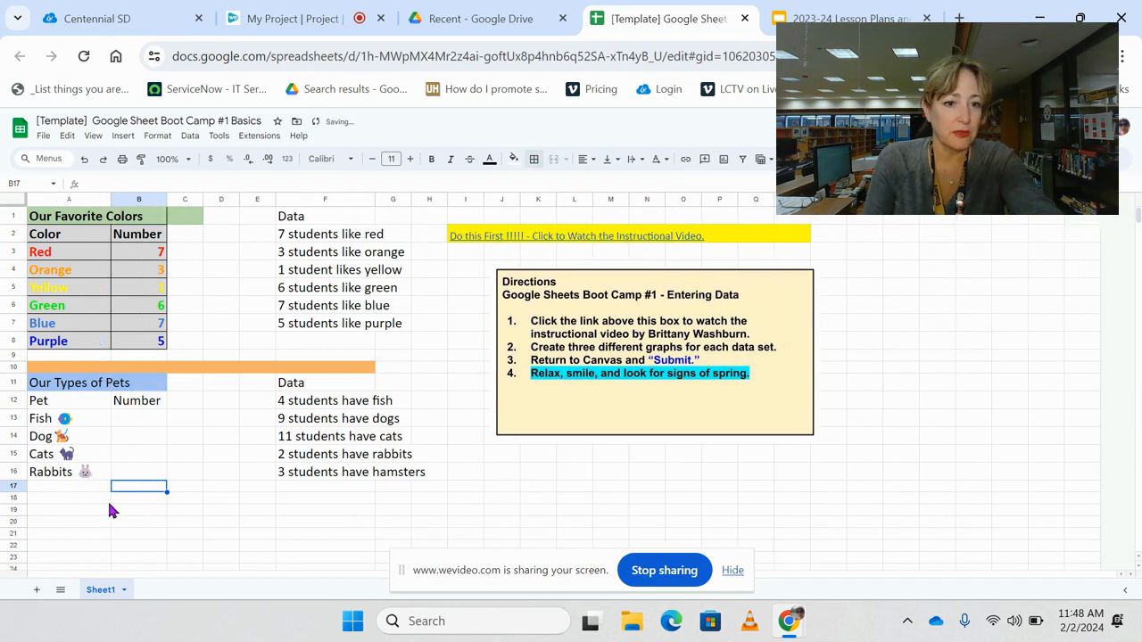
drag(110, 199, 80, 198)
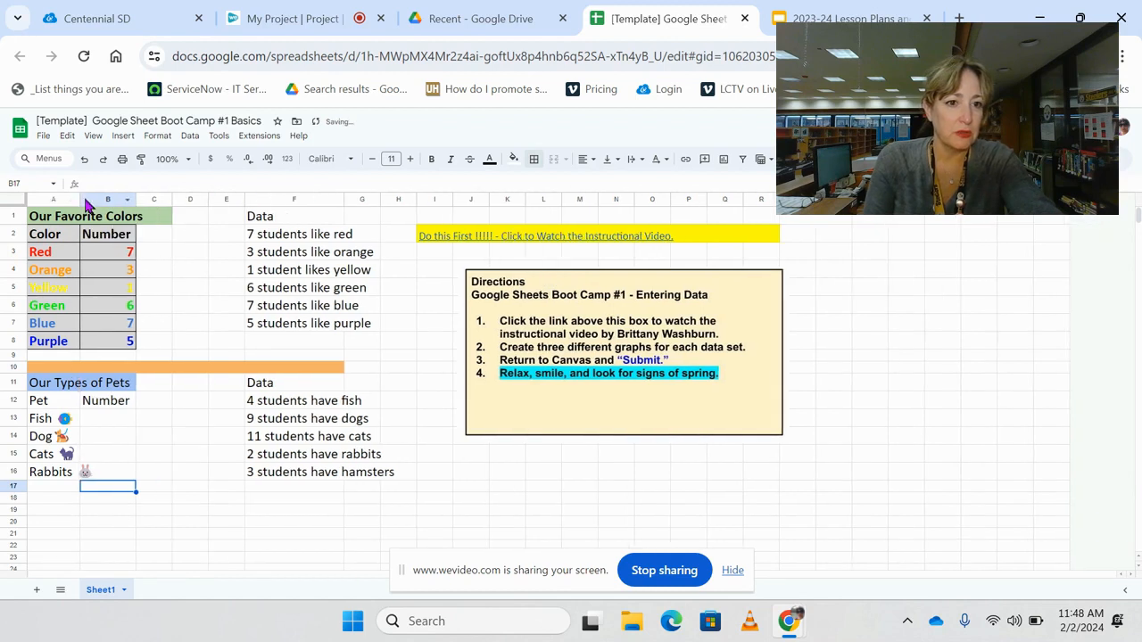
drag(81, 202, 113, 210)
- Enter Hamsters in A17 followed by the hamster emoji, searching the emoji picker for hamster
click(56, 489)
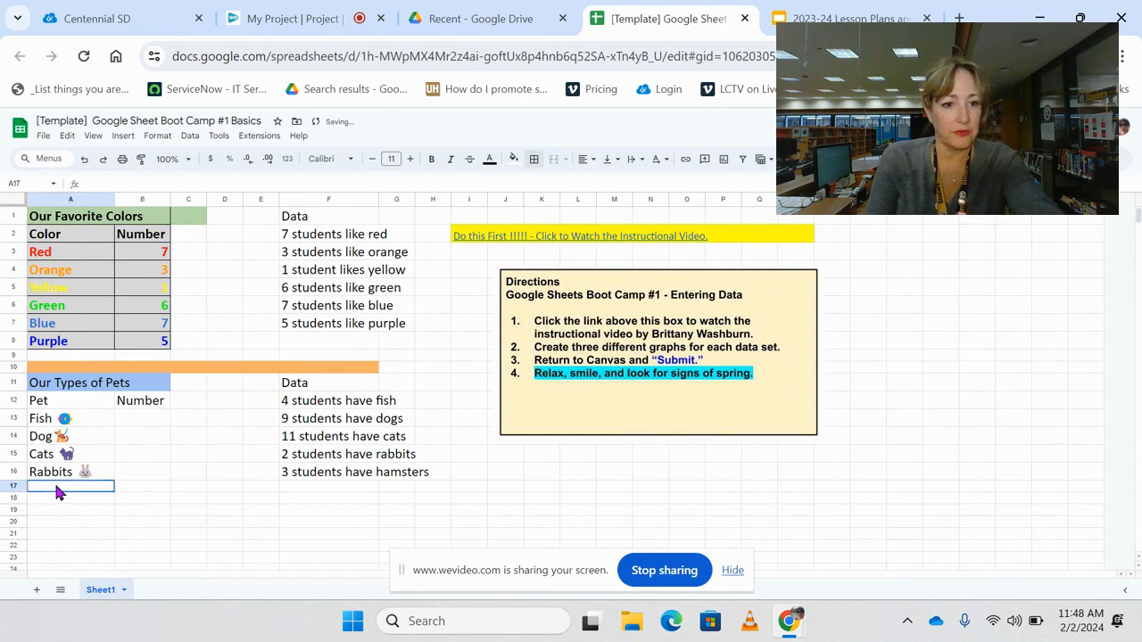
text(Ham)
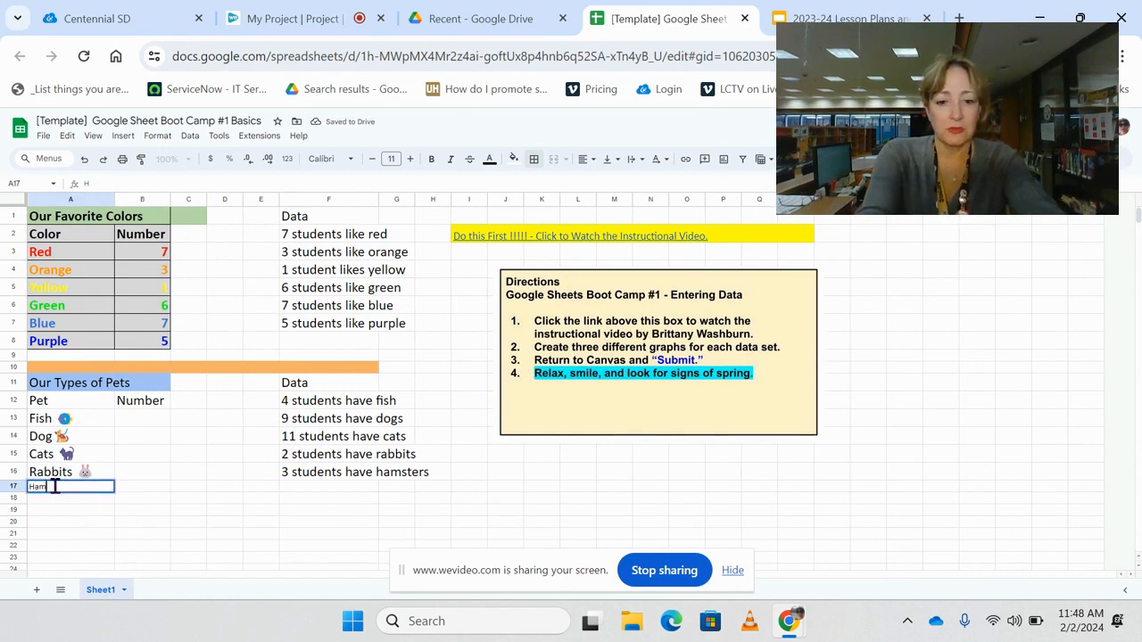
text(sters)
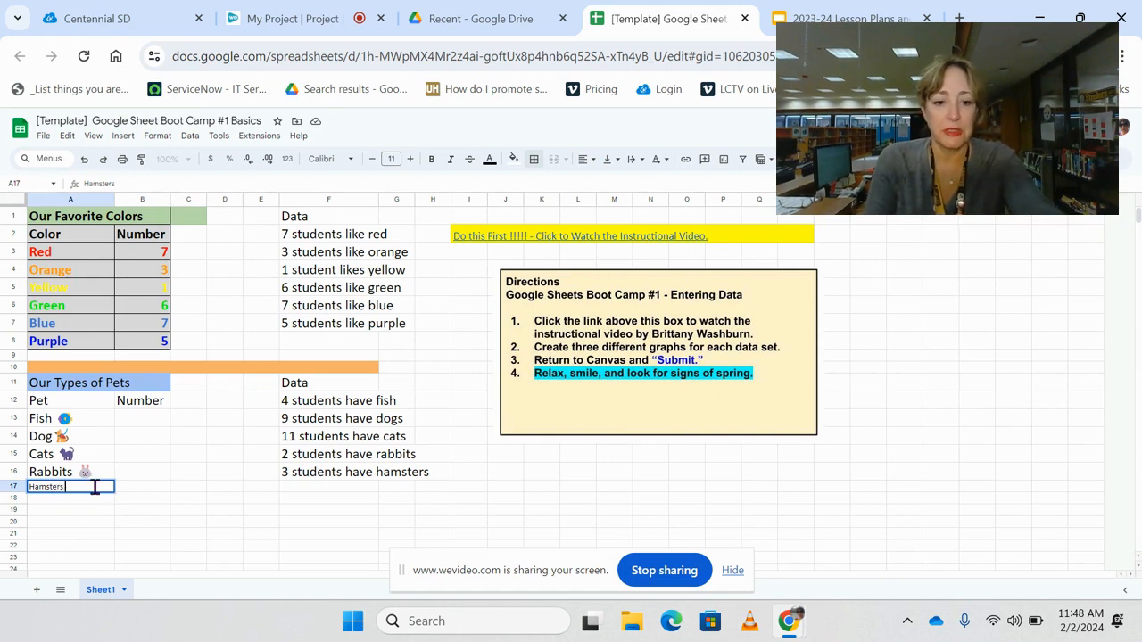
key(super+period)
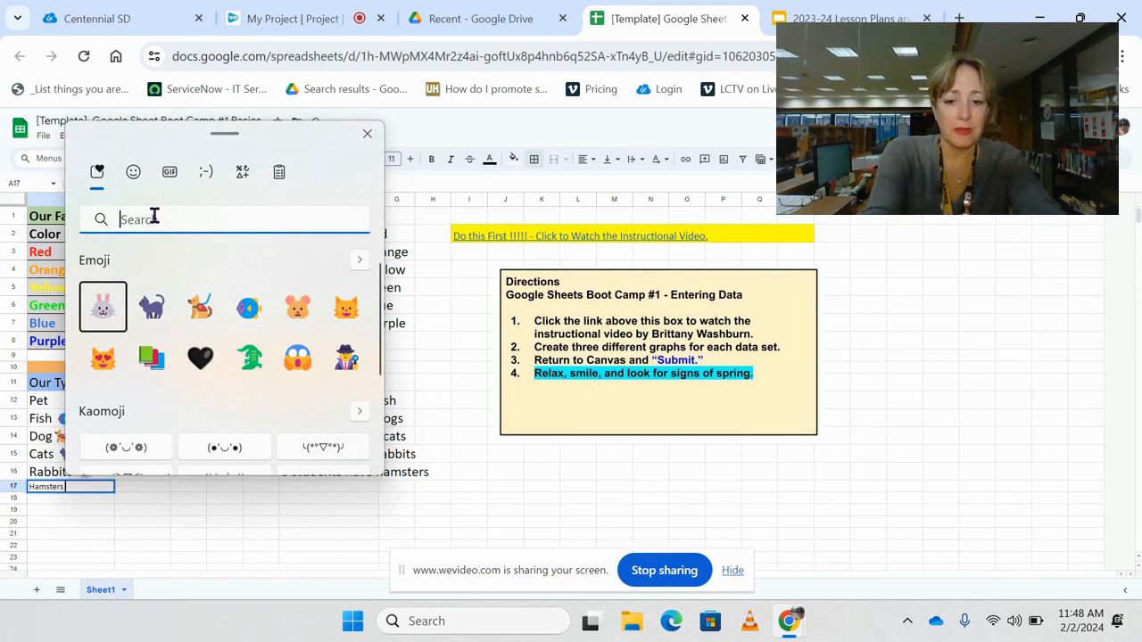
text(hamster)
click(102, 306)
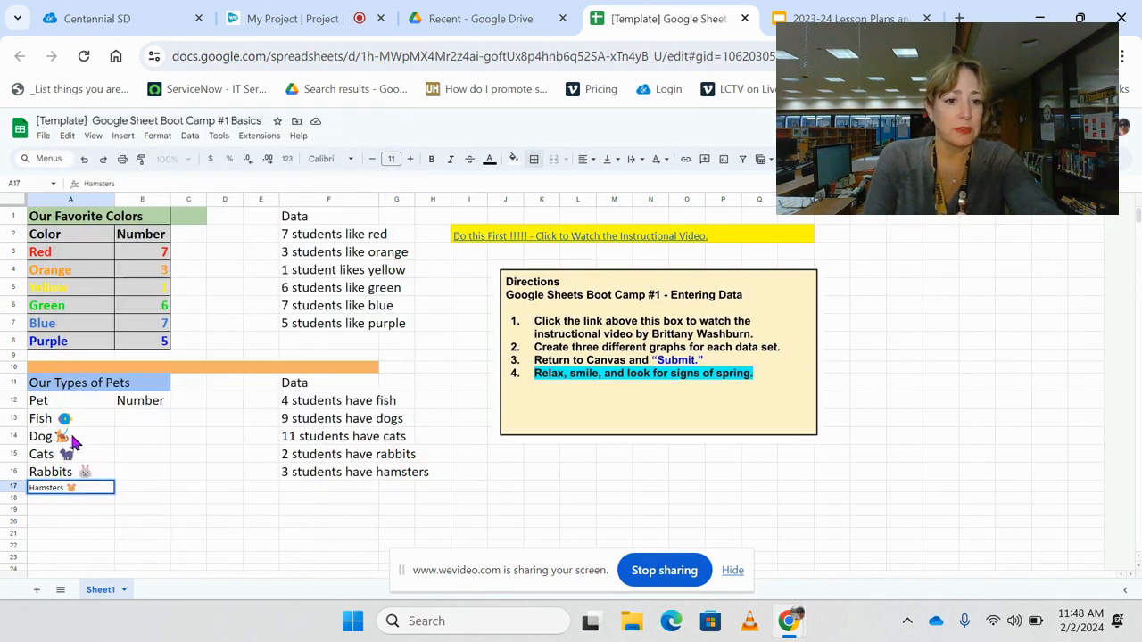
- Set the font size of the pets table cells A12:B17 to 18
drag(61, 403, 132, 492)
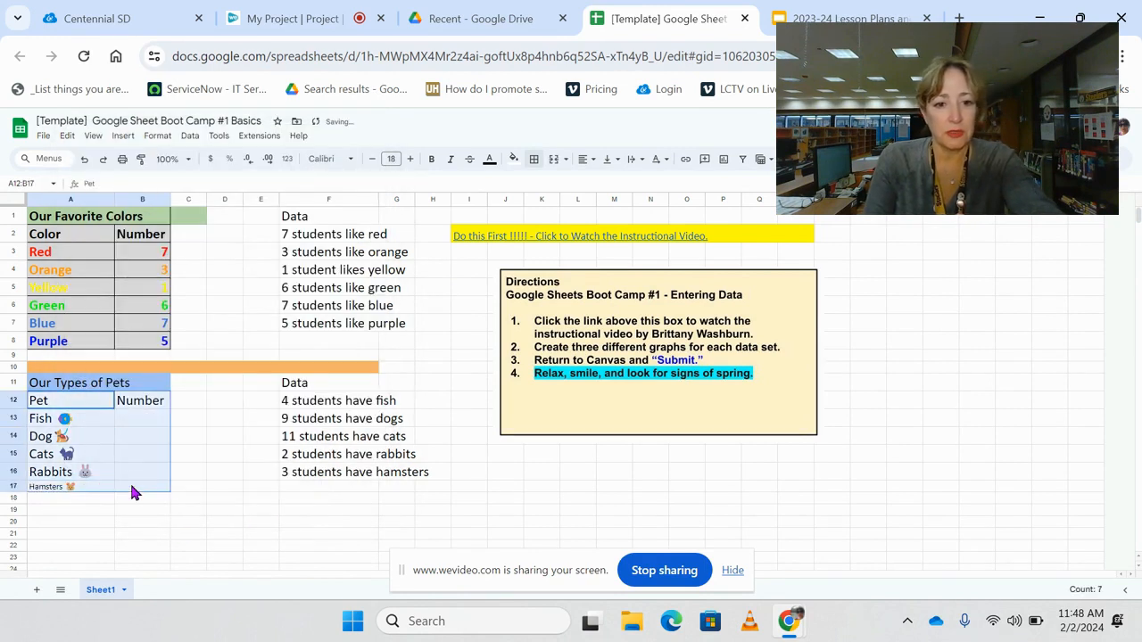
click(391, 159)
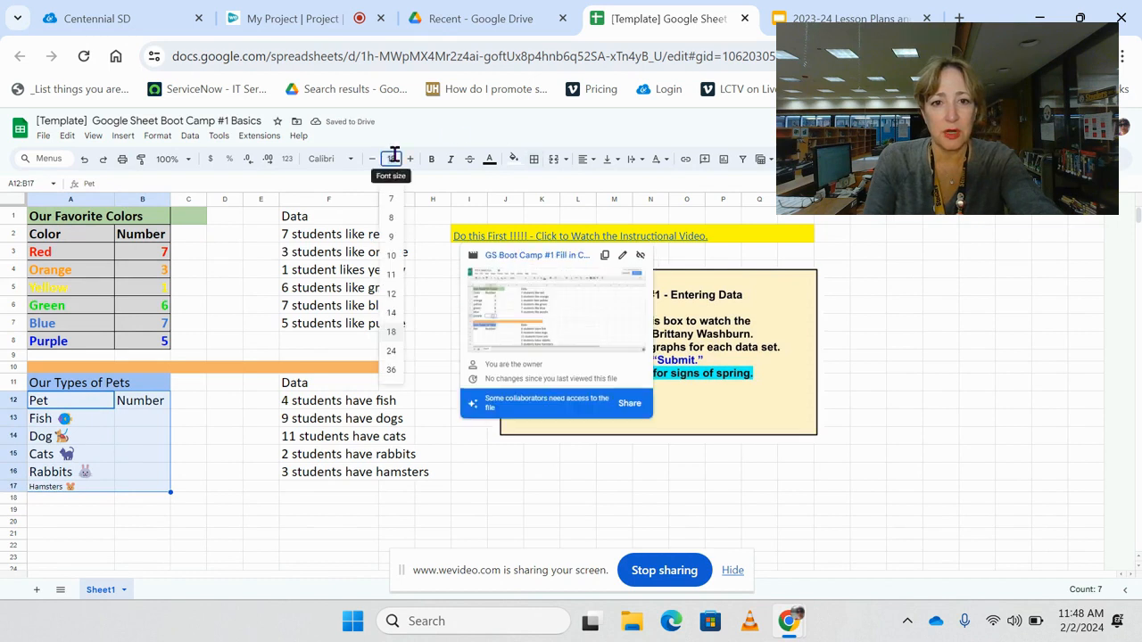
click(392, 332)
click(223, 543)
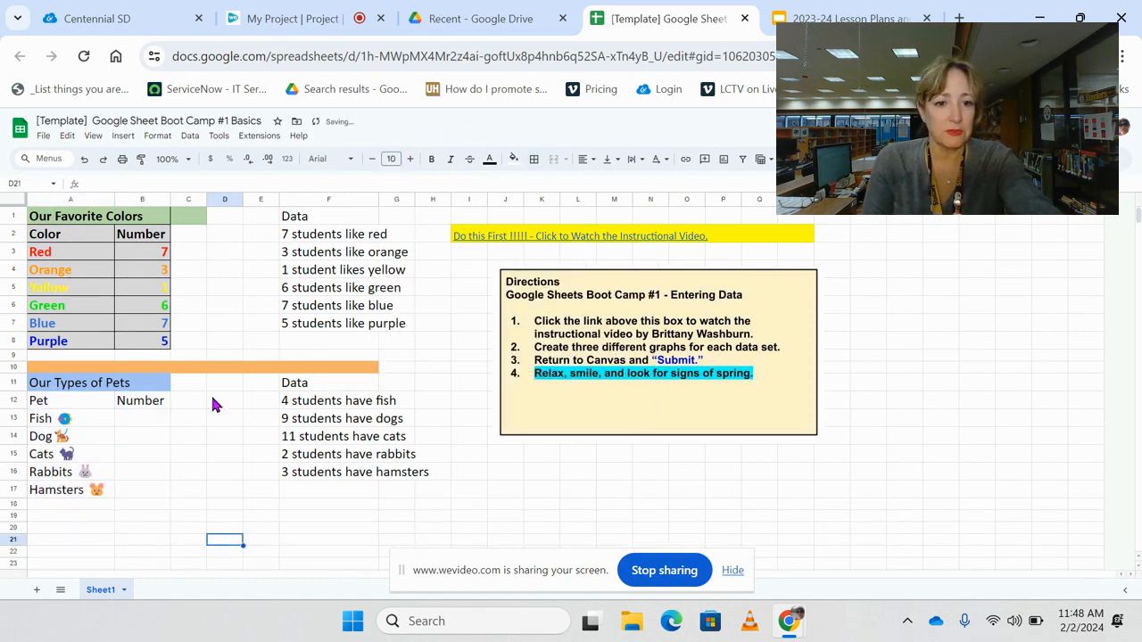
- Enter the pet counts 4, 9, 11, 2 and 3 in cells B13 through B17
click(148, 418)
text(4)
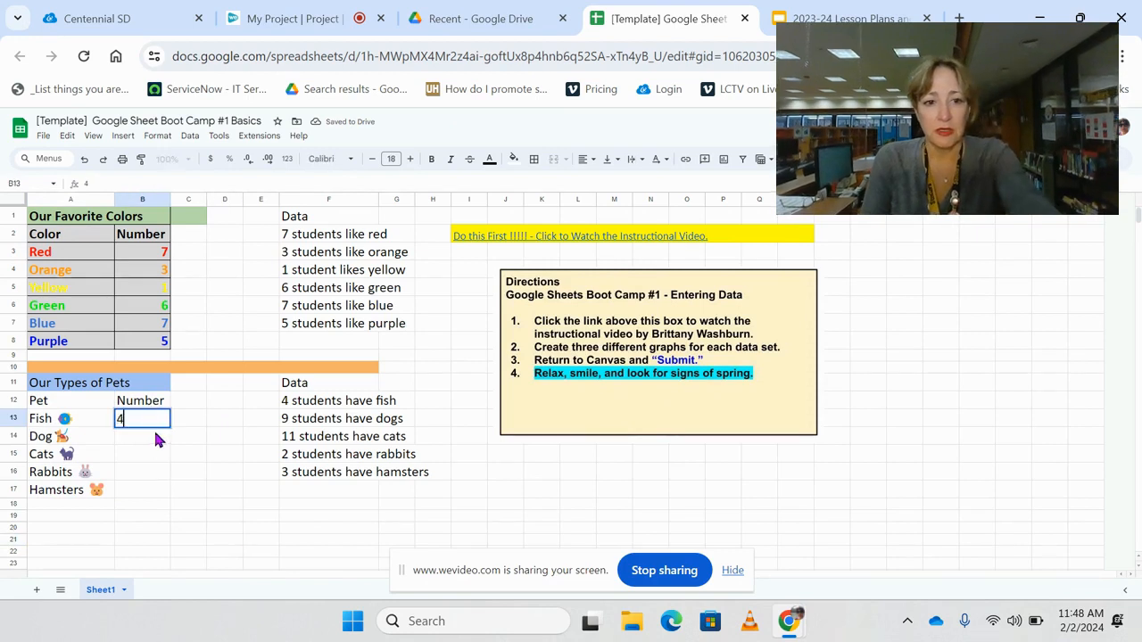
click(154, 437)
text(9)
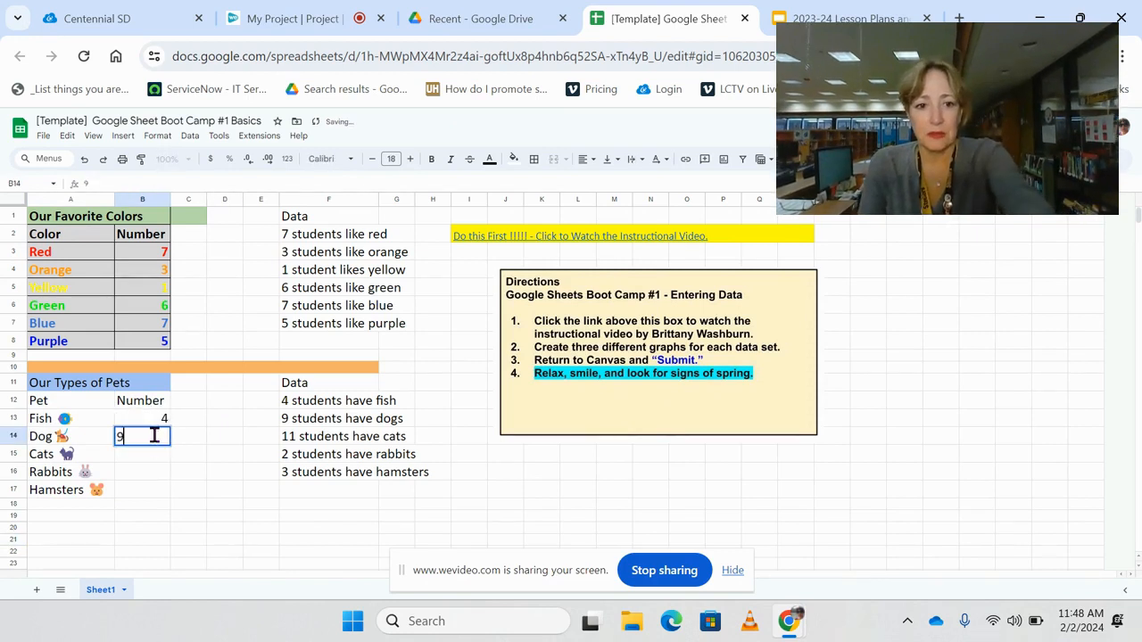
click(156, 457)
text(11)
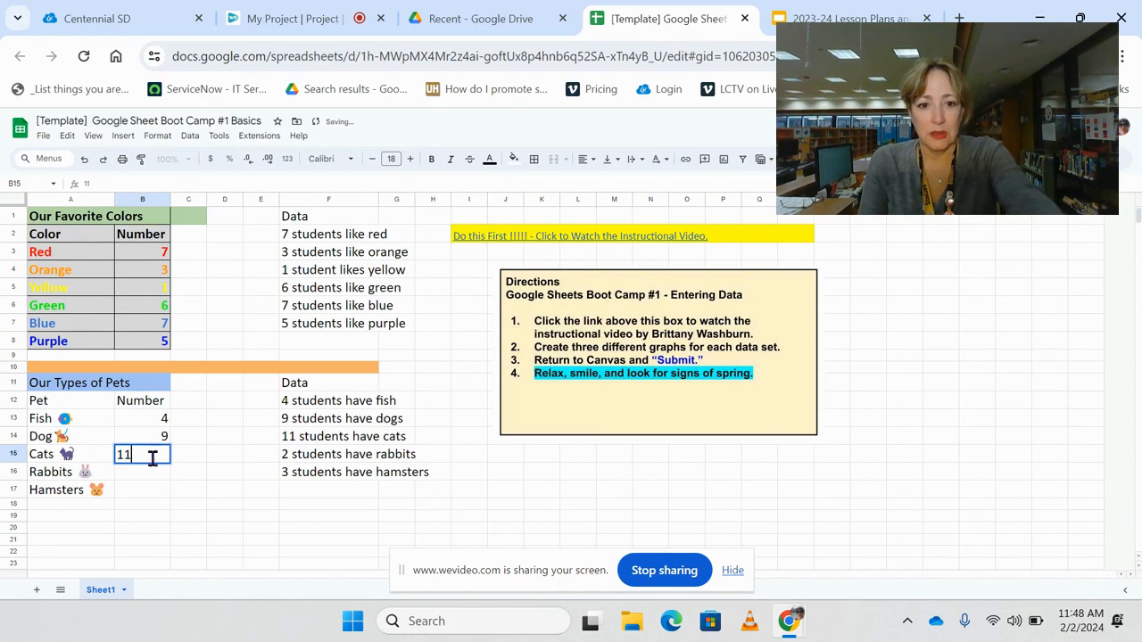
click(152, 479)
text(2)
click(150, 488)
text(3)
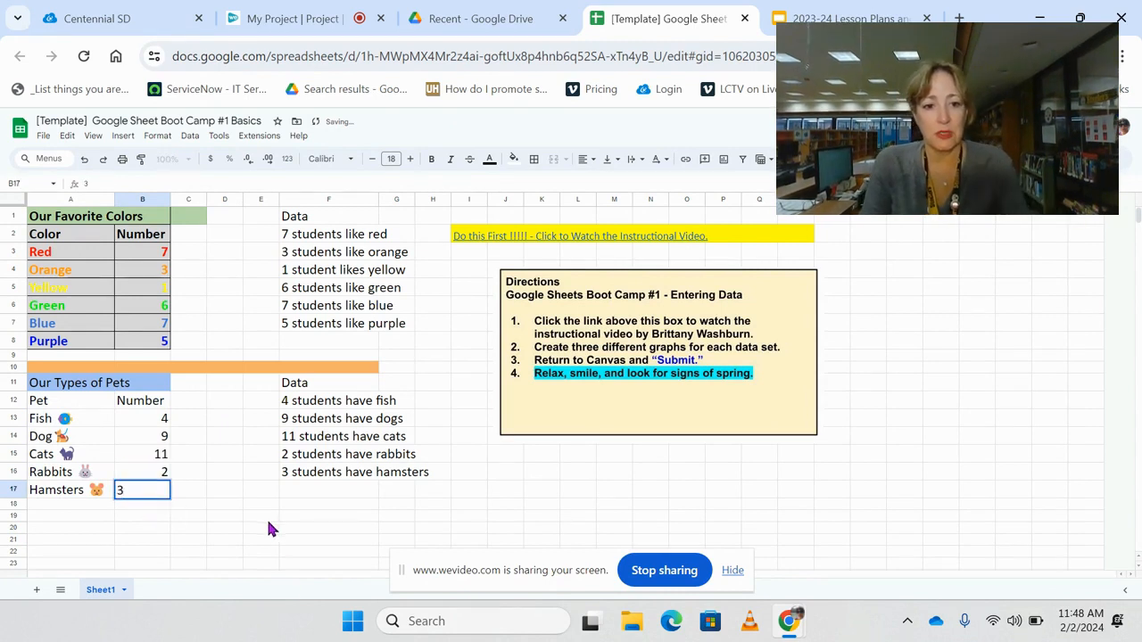
click(263, 517)
click(314, 390)
drag(314, 395, 419, 479)
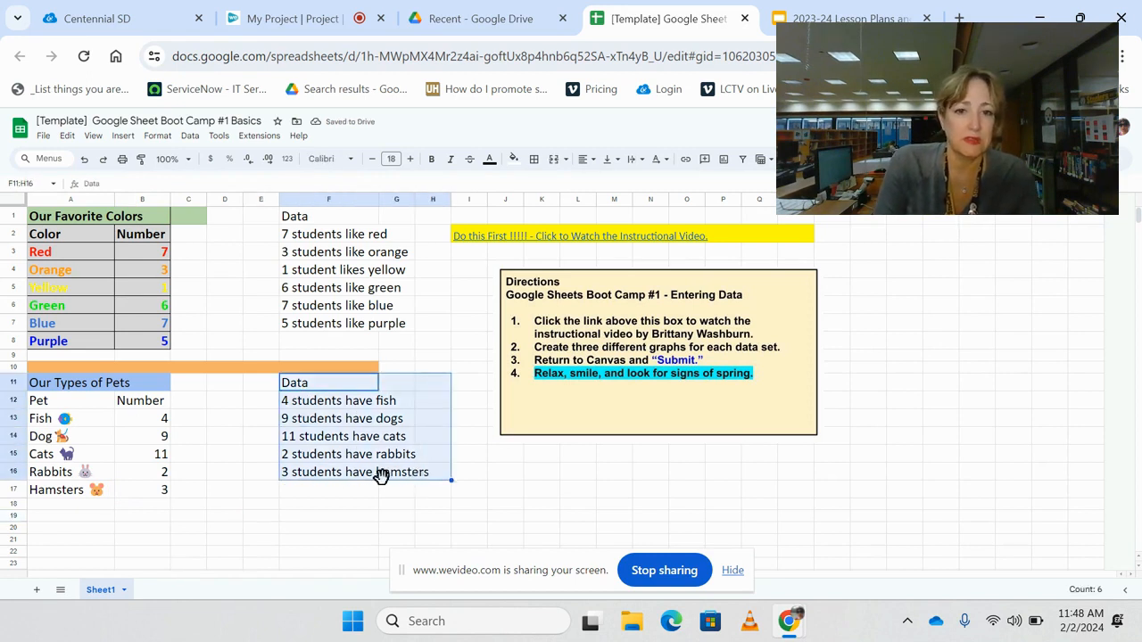
click(230, 491)
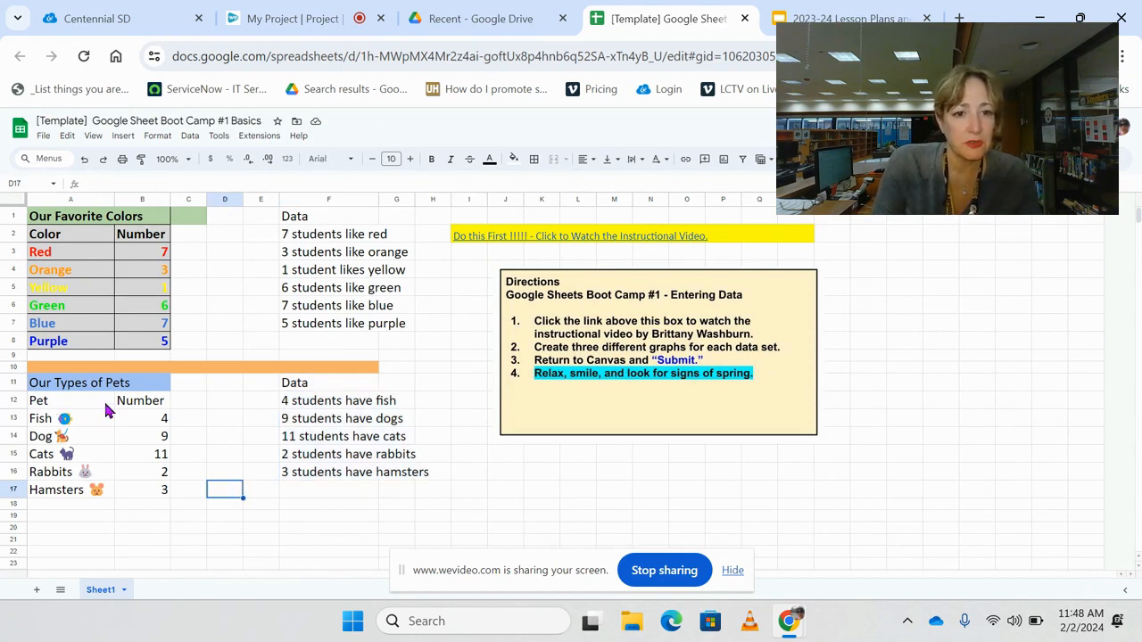
- Set the fill color of the Our Types of Pets title cells A11:B11 to white
drag(79, 390, 134, 386)
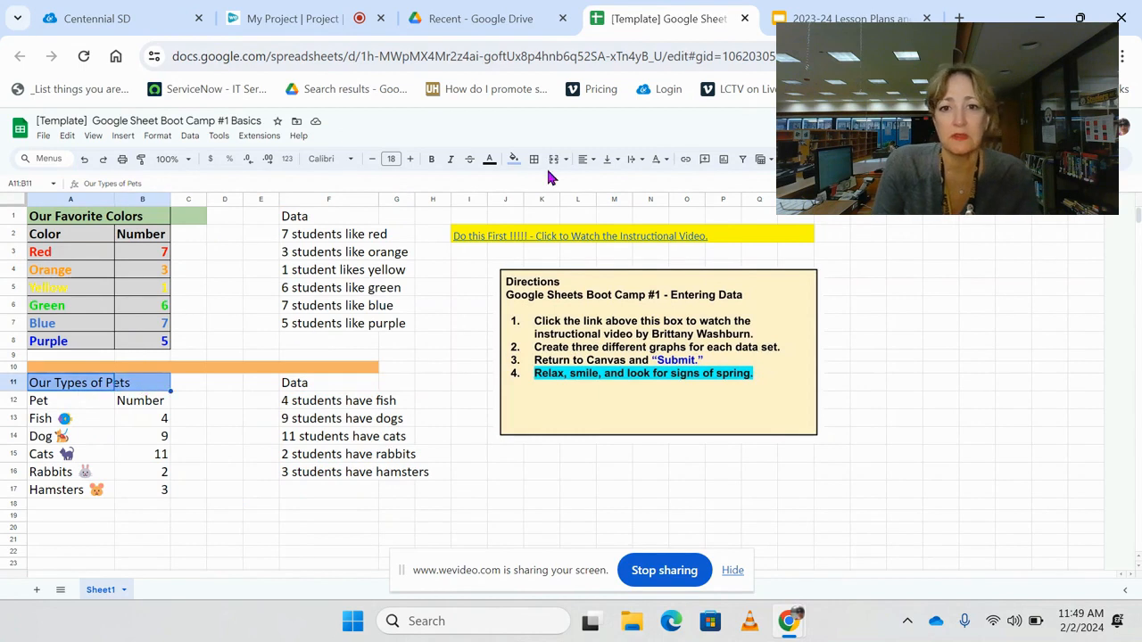
click(517, 163)
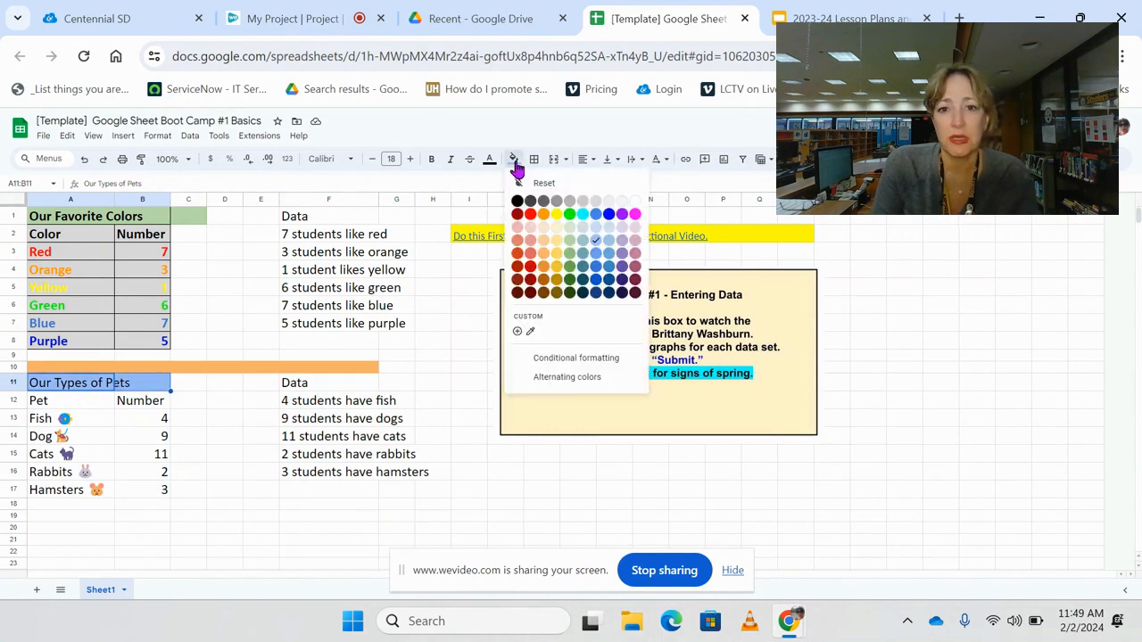
click(631, 204)
click(230, 538)
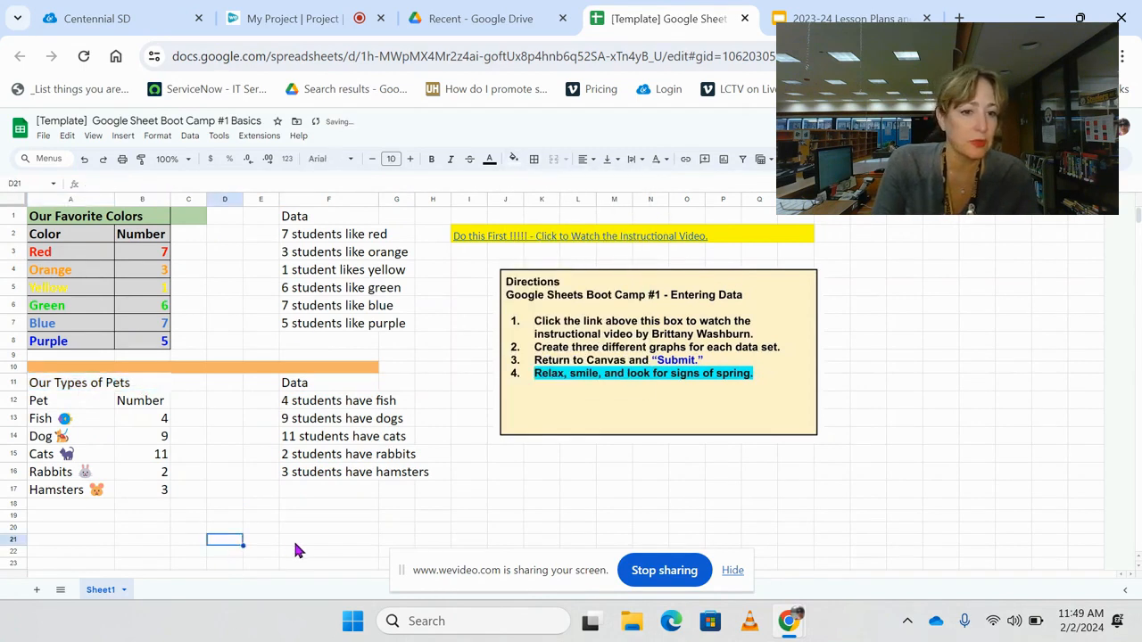
- Set the fill of the extra green cell C1 beside the Our Favorite Colors title to white
click(187, 219)
click(514, 159)
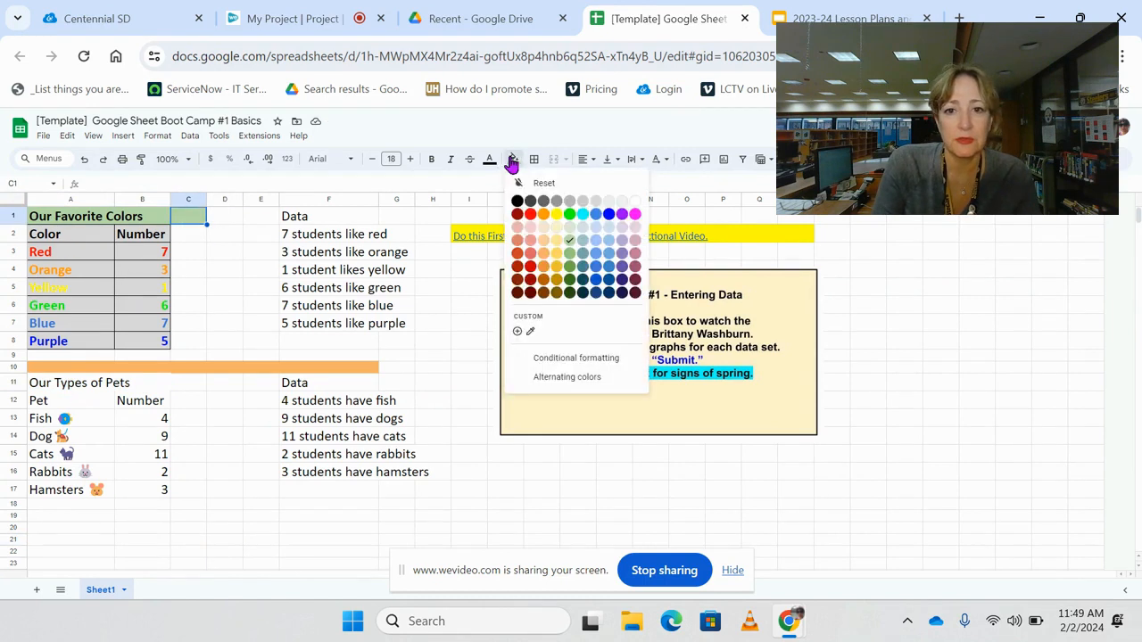
click(634, 208)
click(194, 491)
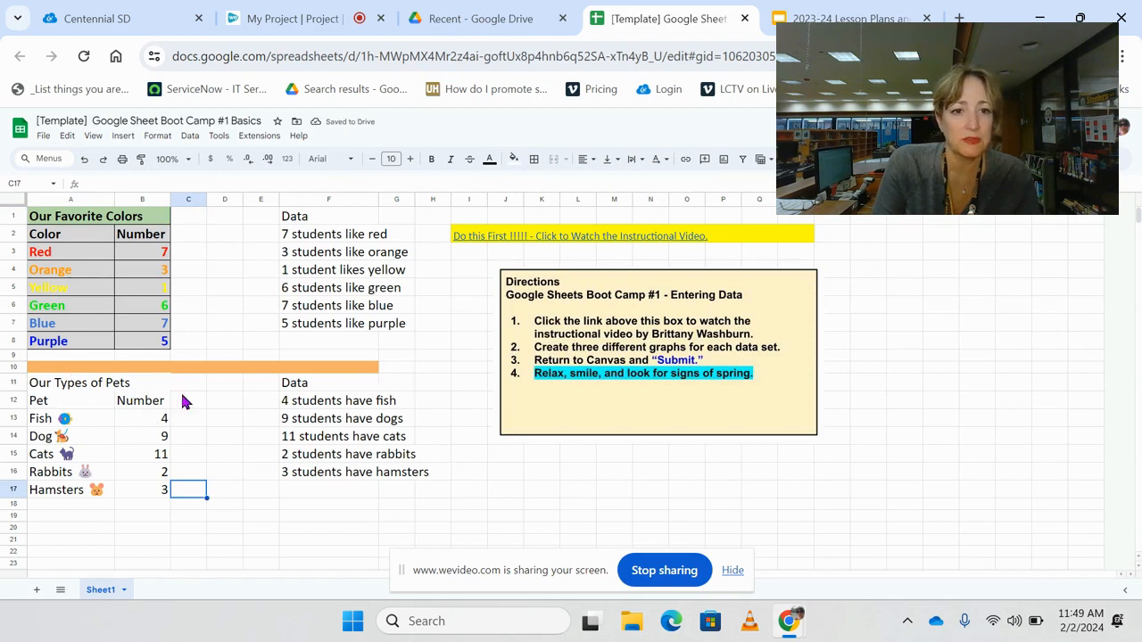
click(250, 541)
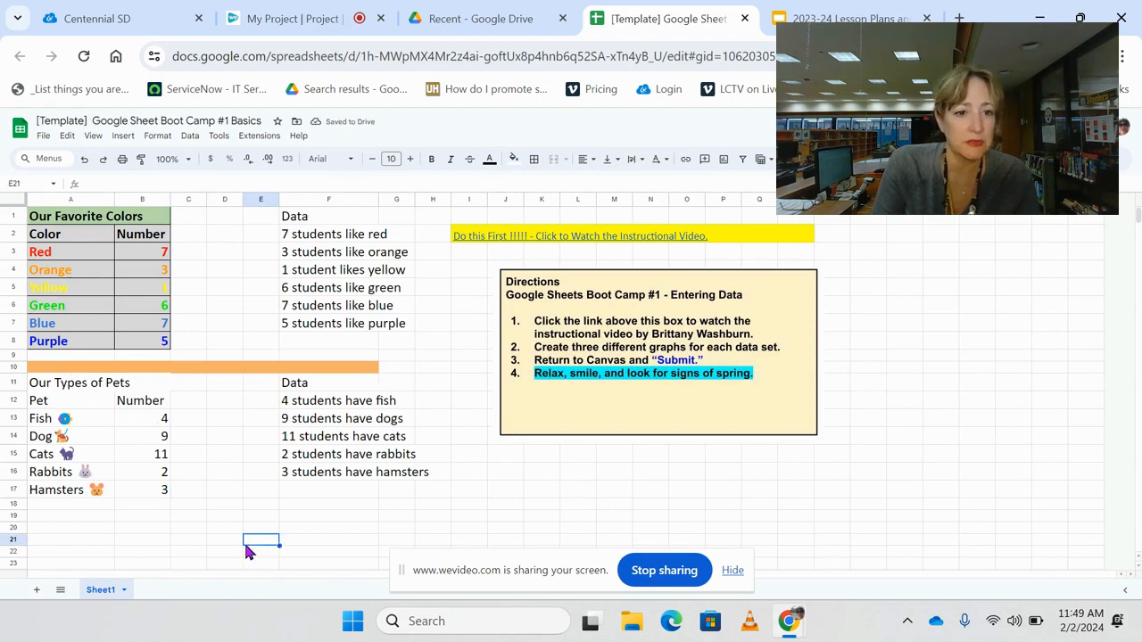
- Try a cyan fill on the whole pets table A11:B17 and replace it with light gray
click(76, 393)
drag(78, 393, 156, 490)
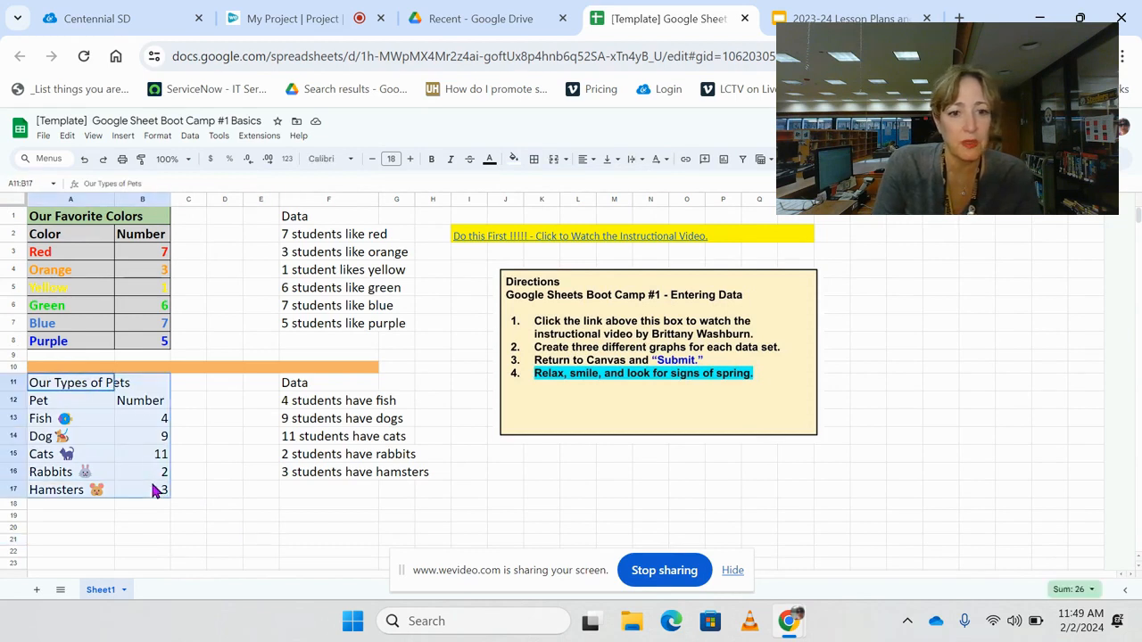
click(513, 160)
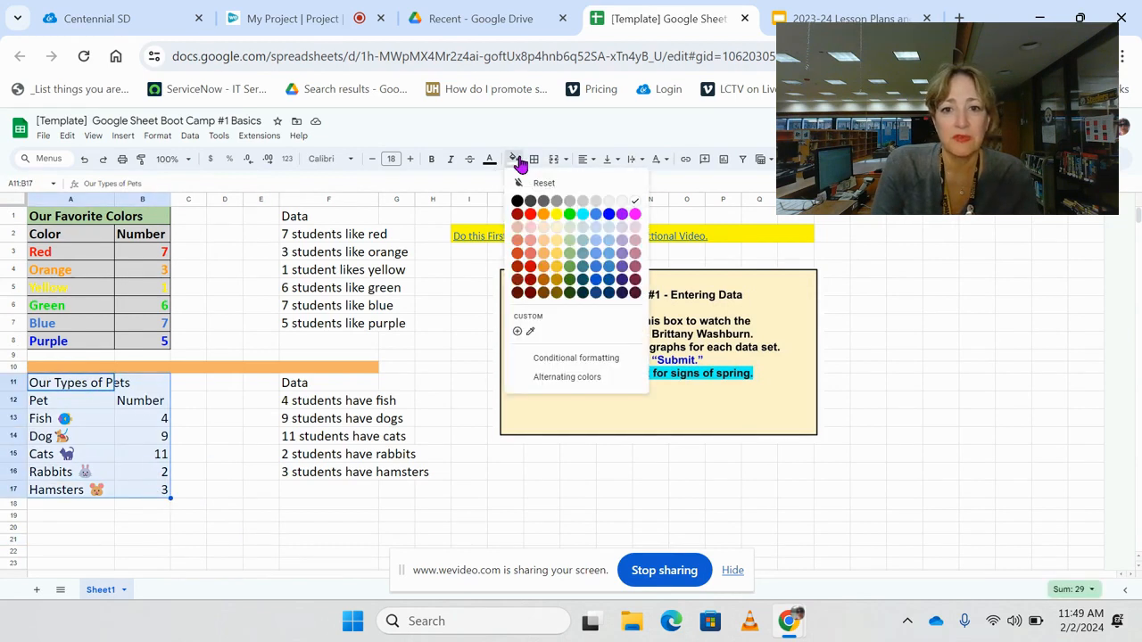
click(582, 217)
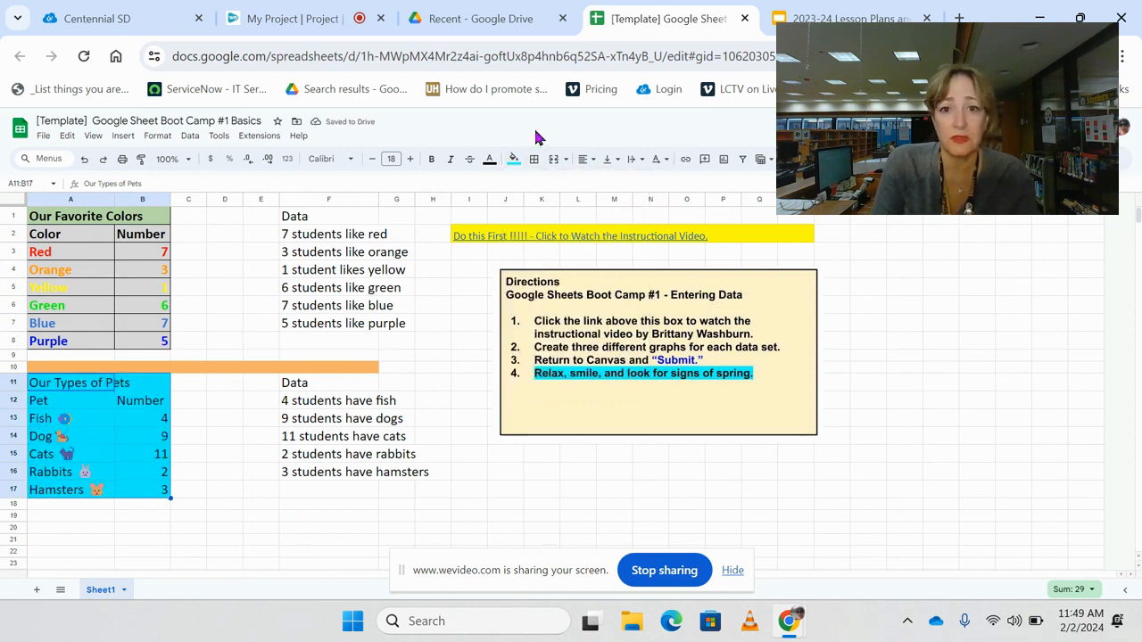
click(513, 160)
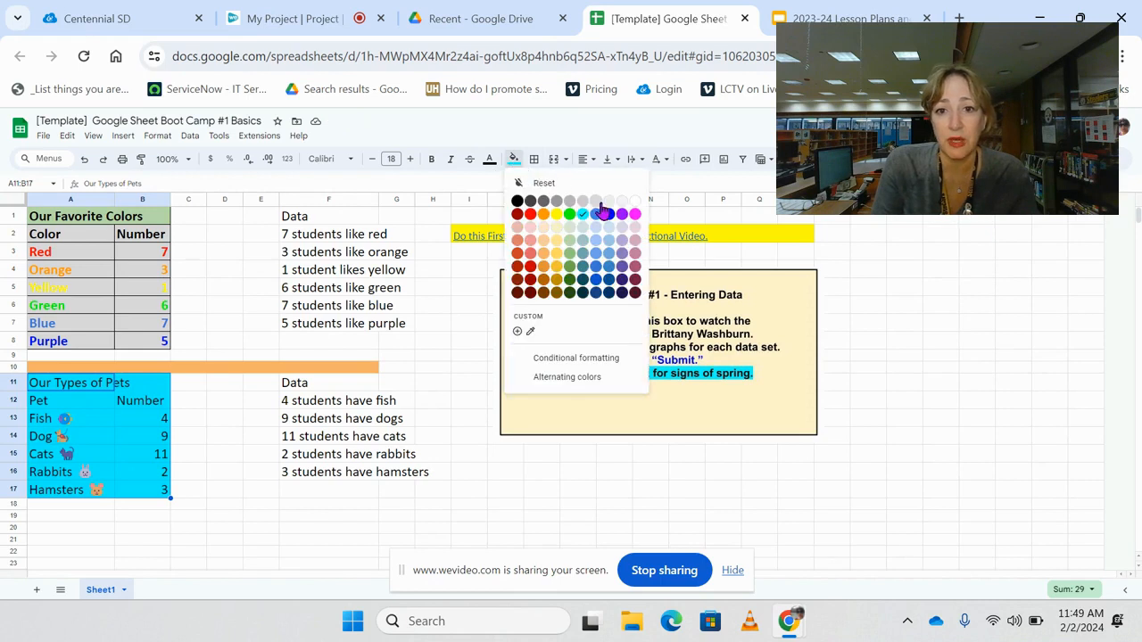
click(597, 202)
click(318, 530)
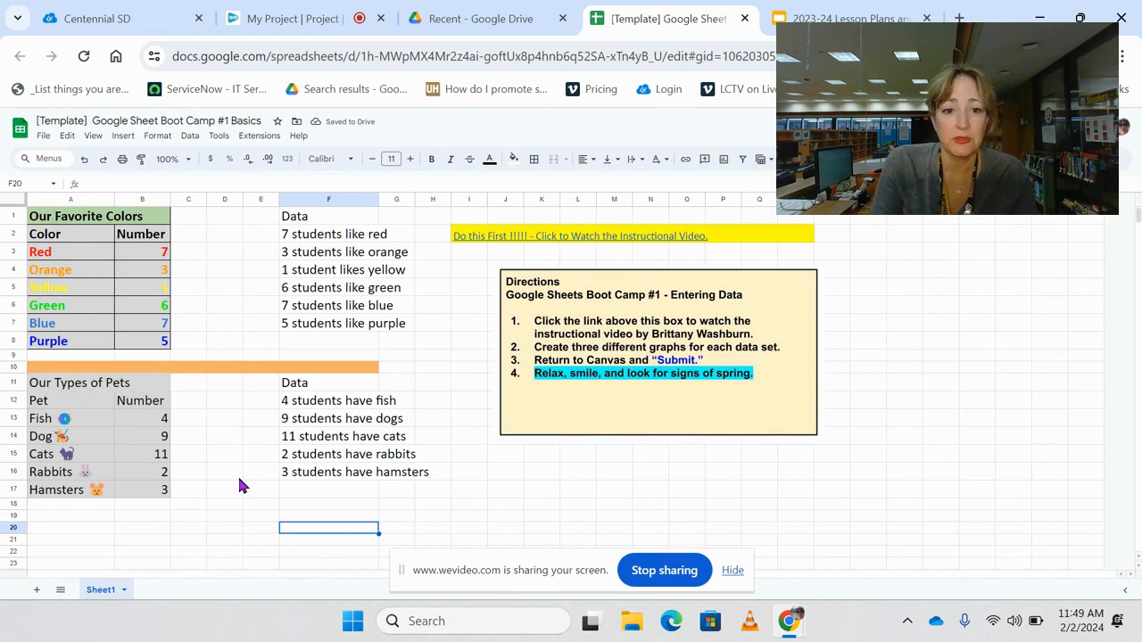
- Widen column A further so the full table titles fit within it
drag(114, 199, 150, 199)
click(197, 542)
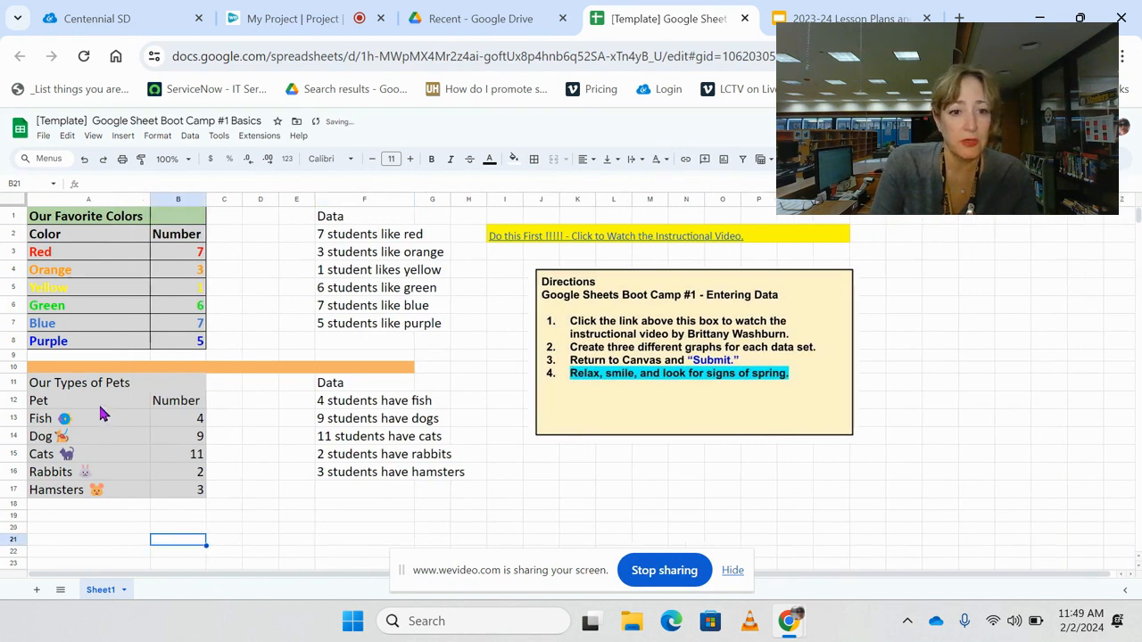
- Try center alignment on the pets table cells A12:B17 and left-align them instead
drag(100, 407, 176, 499)
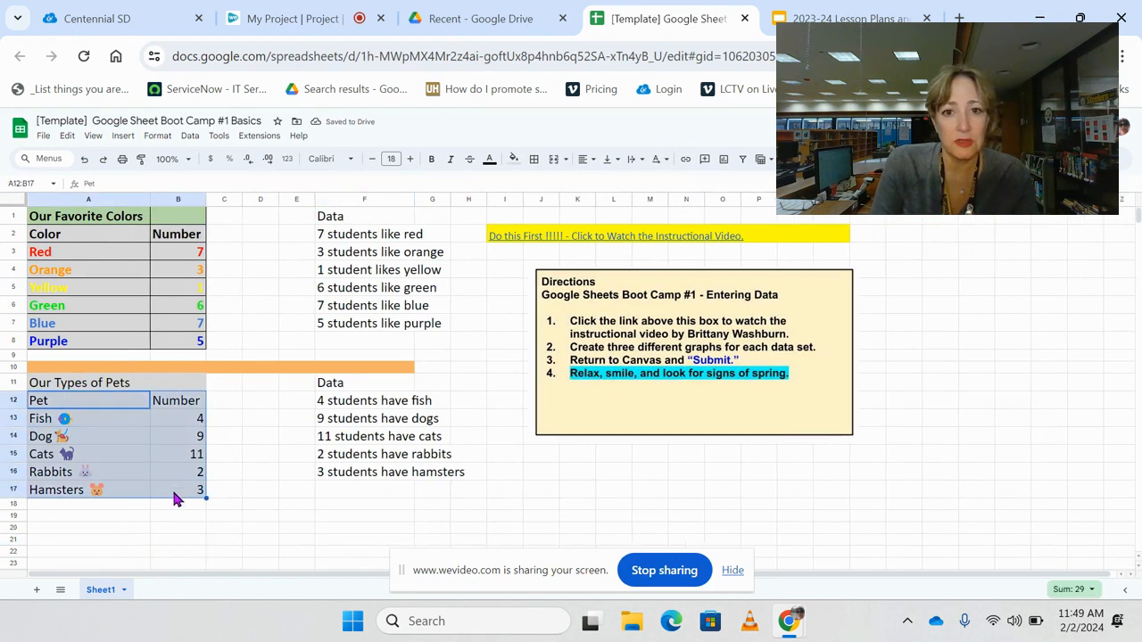
click(585, 159)
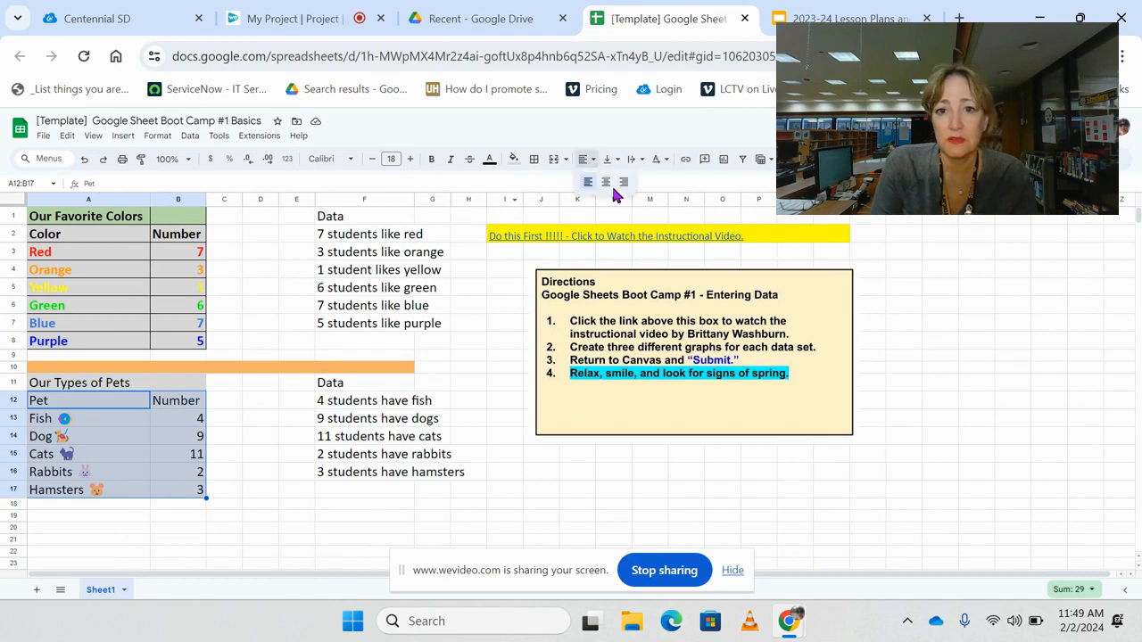
click(606, 183)
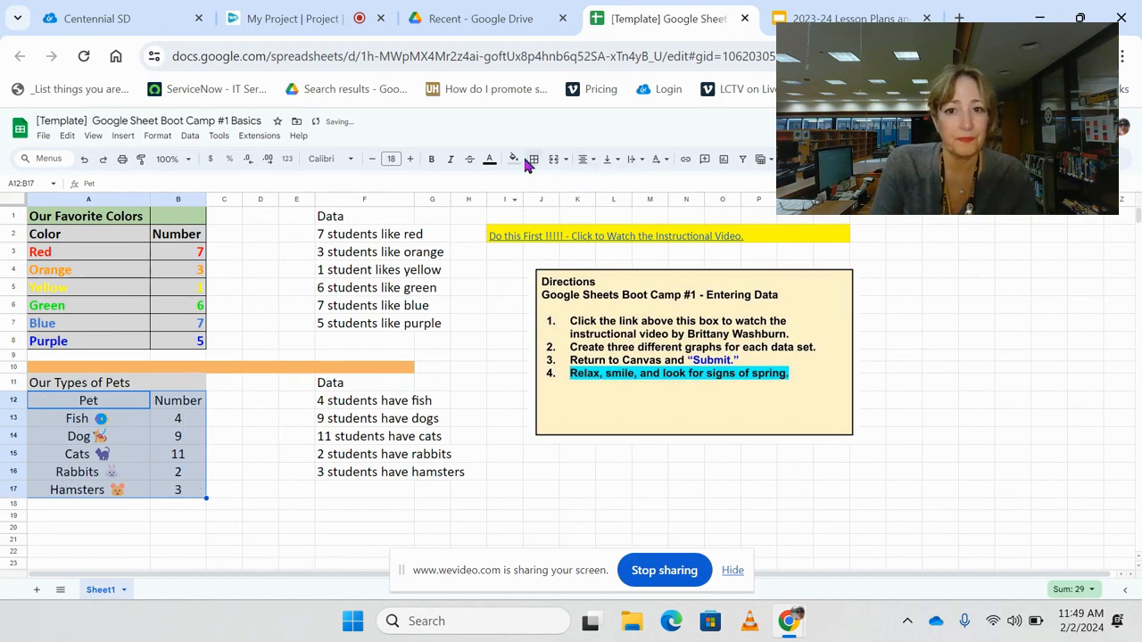
click(586, 160)
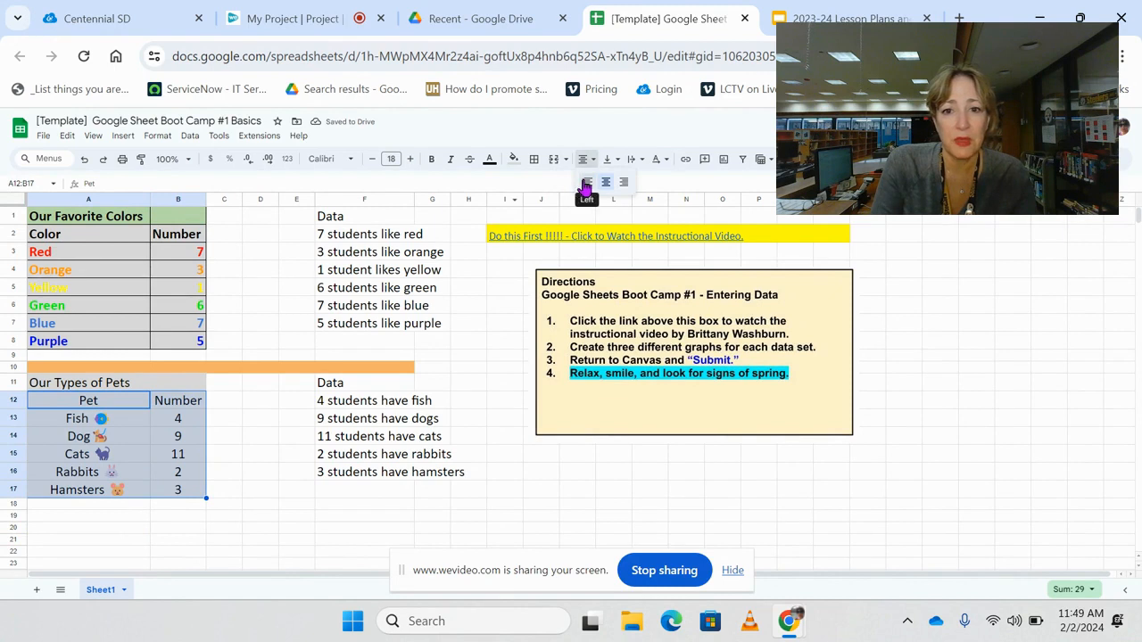
click(588, 182)
click(256, 496)
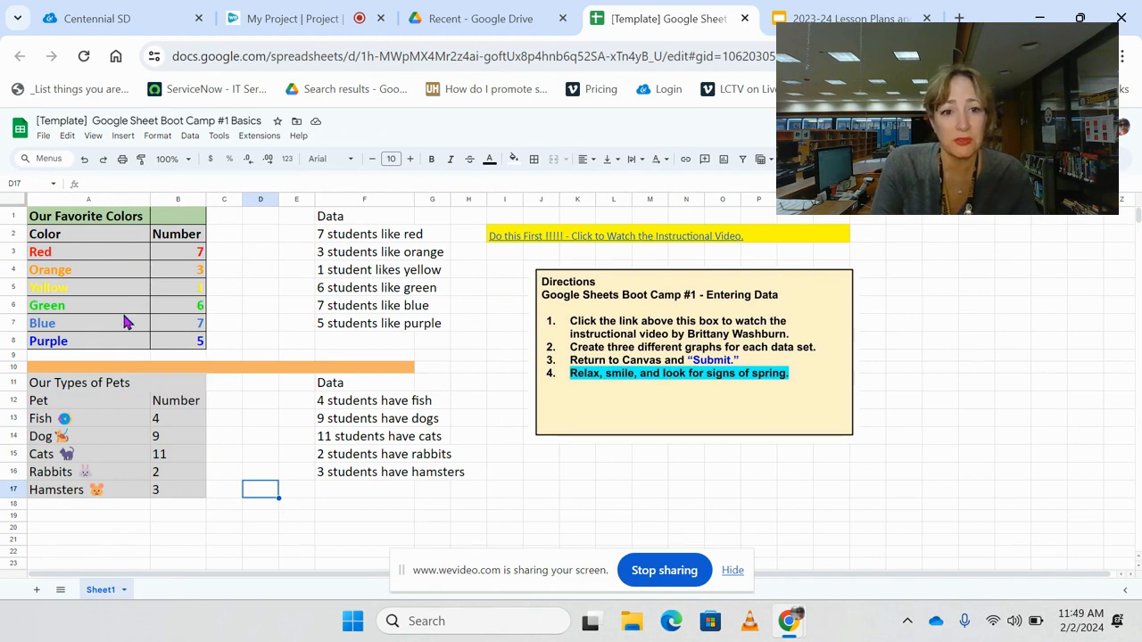
click(212, 530)
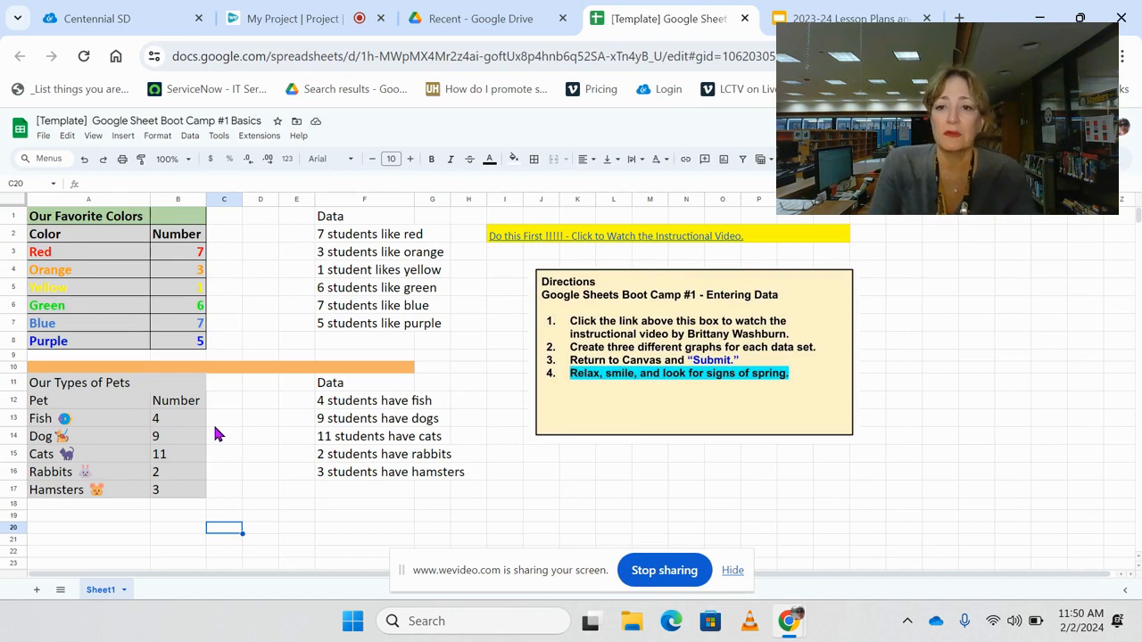
click(320, 25)
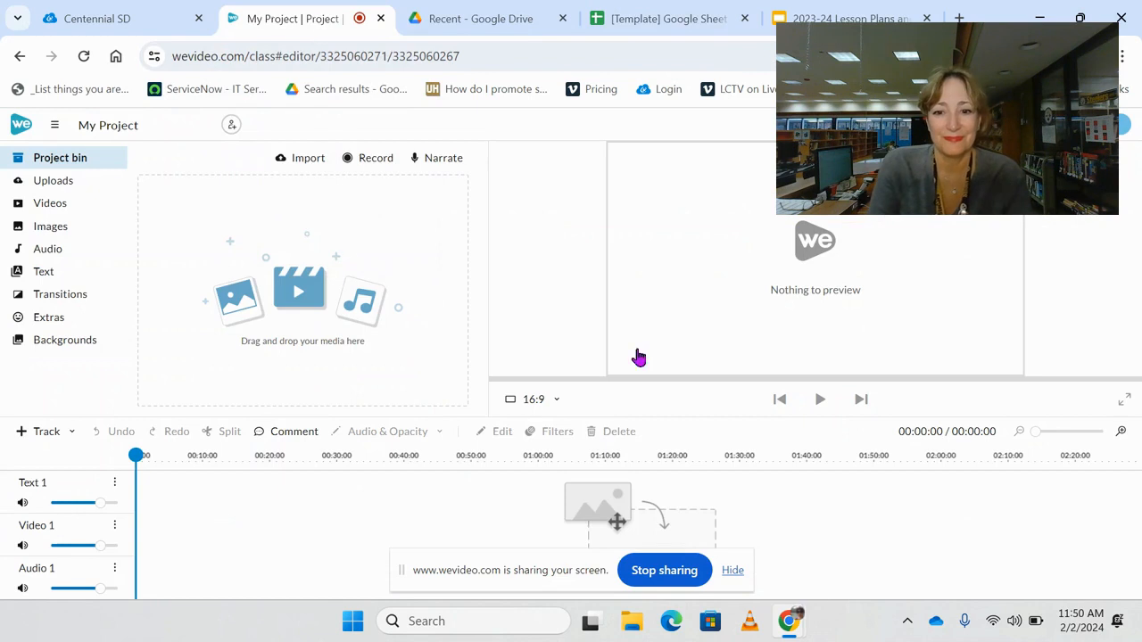
click(665, 17)
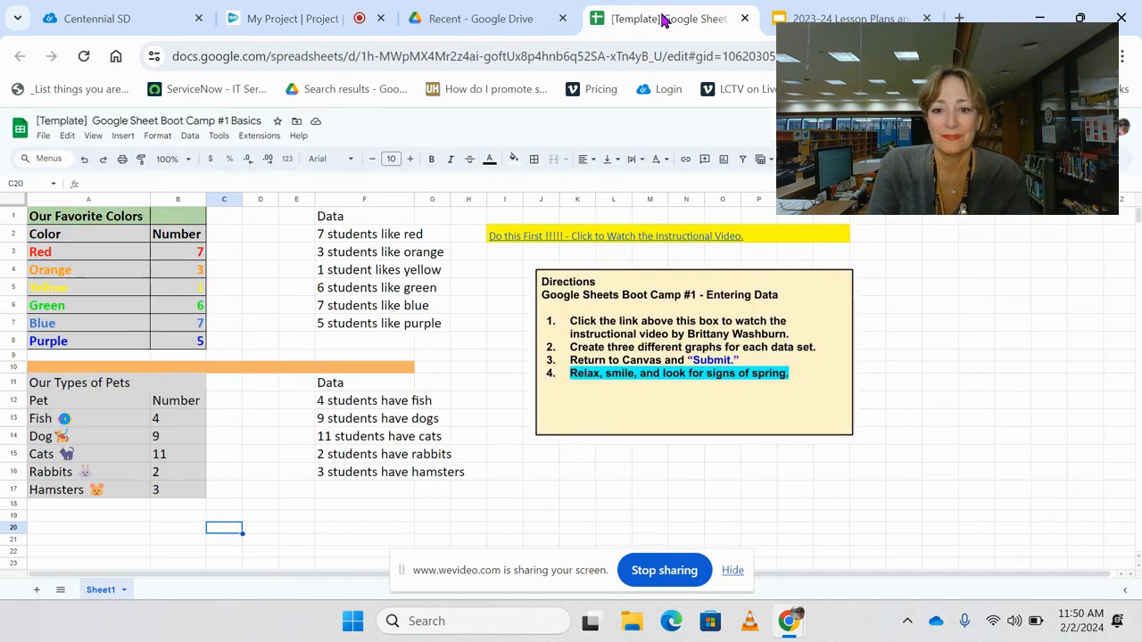